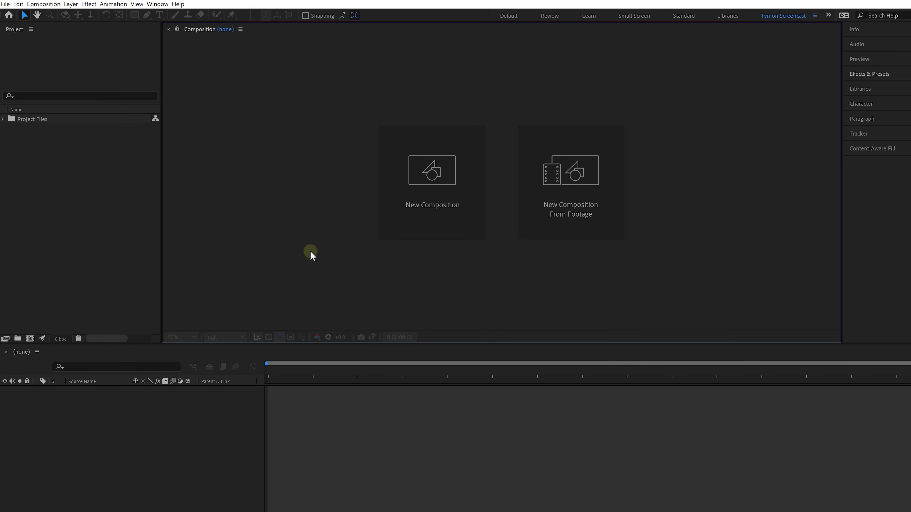
Step: Make a new composition called 'Motion Graphics' at 3840×2160, 30 fps, 0:00:33:10 long
click(416, 217)
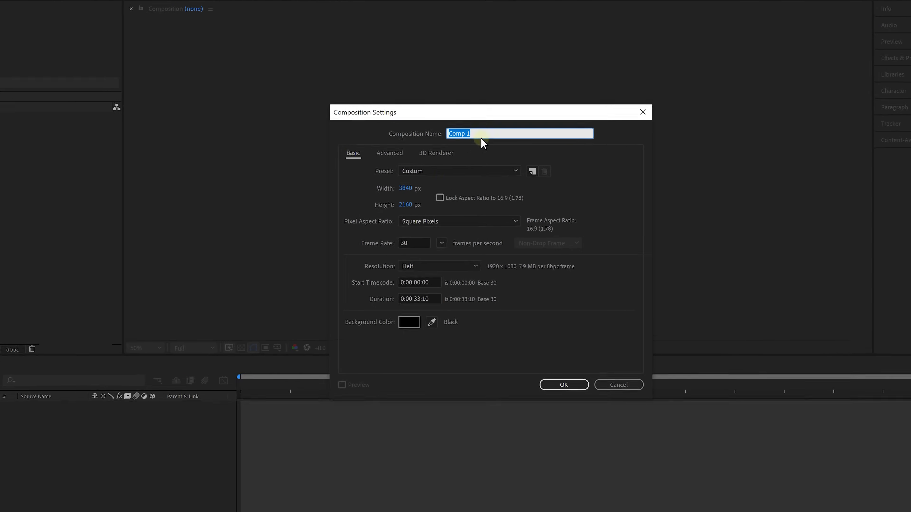
text(Motion)
text( Graphics)
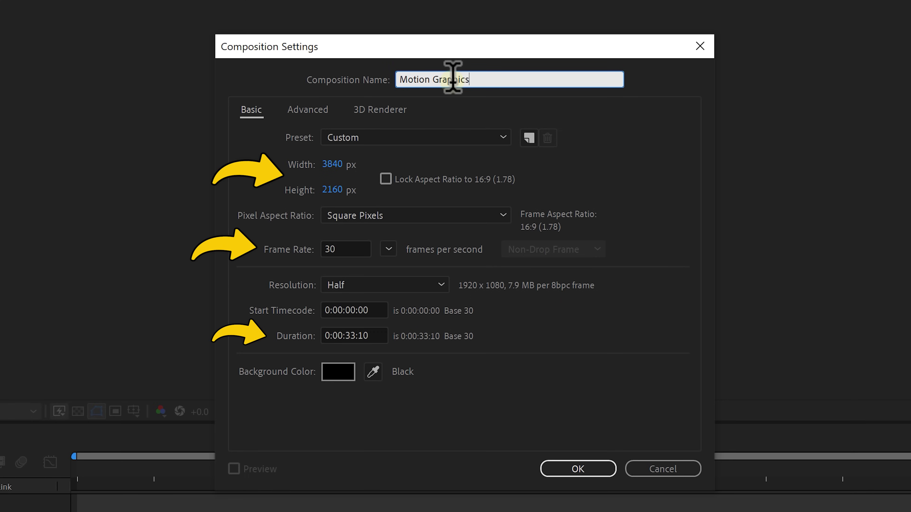
click(578, 469)
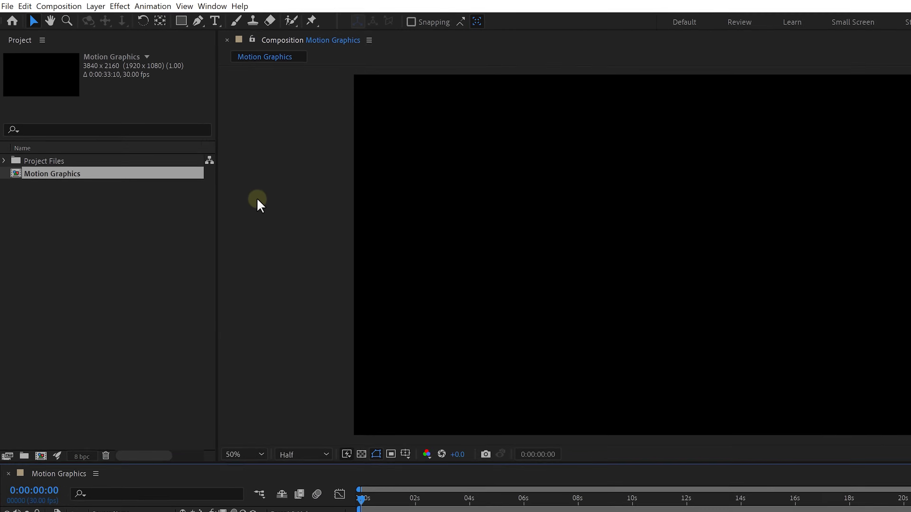
Step: Draw a frame-filling rectangle shape layer with no stroke and an orange FF9E00 fill
key(q)
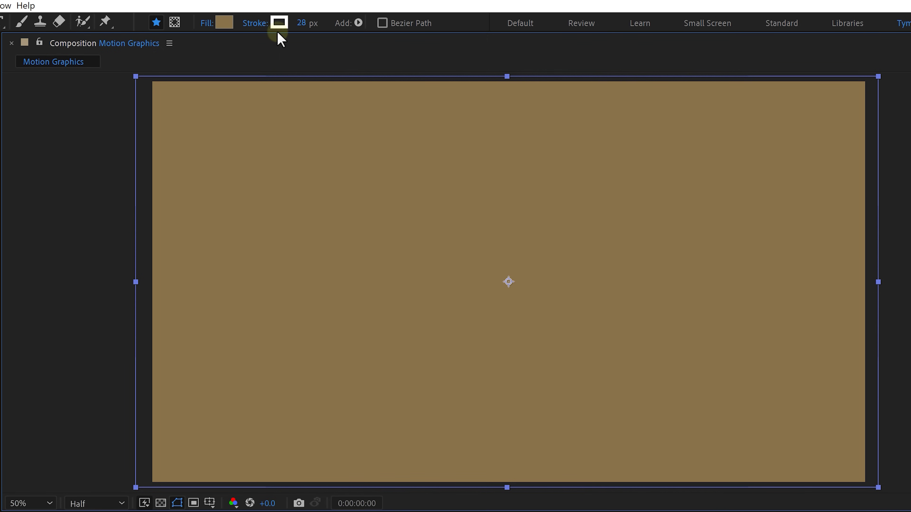
click(256, 23)
click(276, 98)
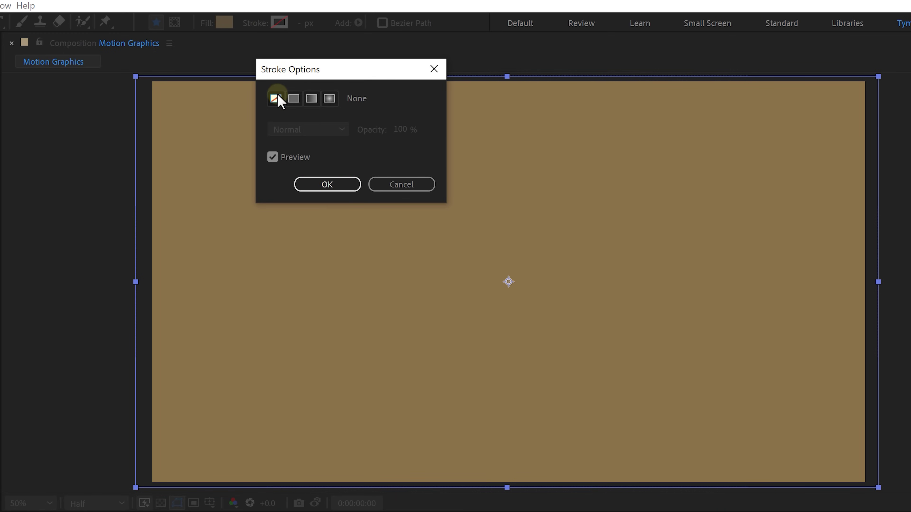
click(313, 189)
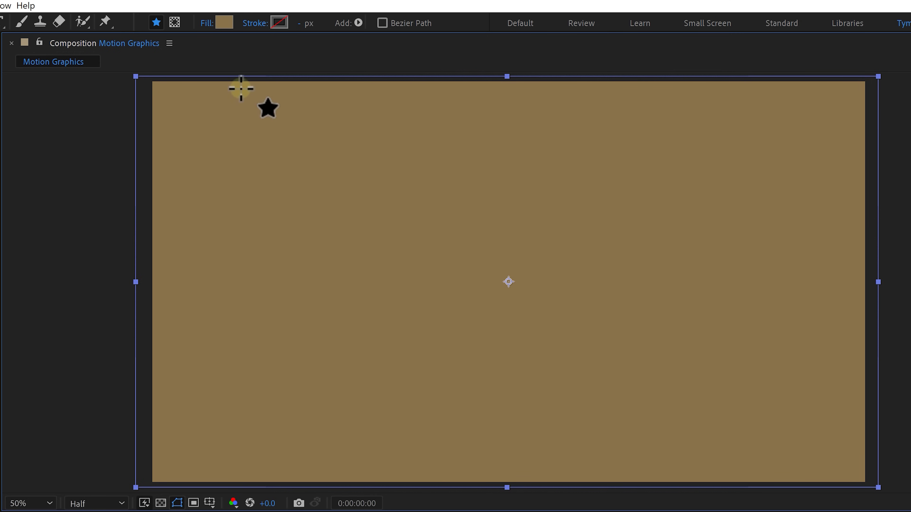
click(219, 24)
drag(301, 105, 427, 79)
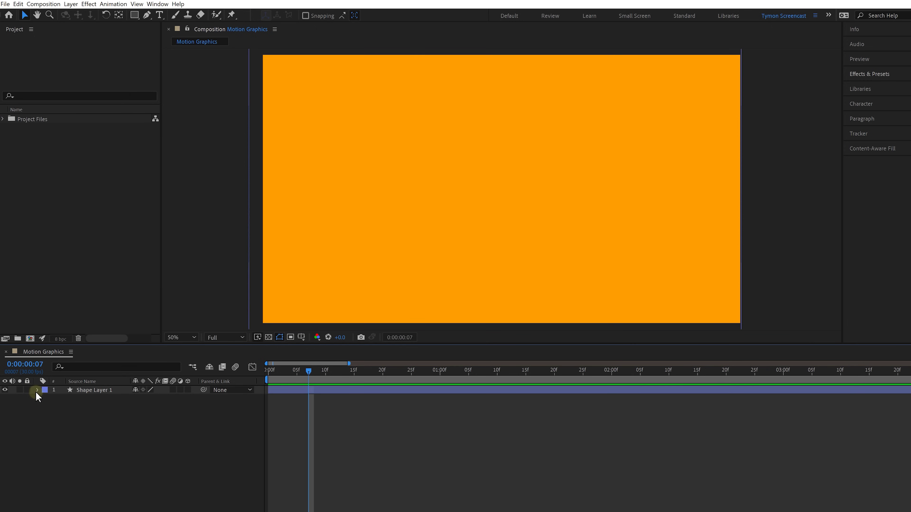
Step: Add Trim Paths to Shape Layer 1 and set its Offset to -300°
click(36, 390)
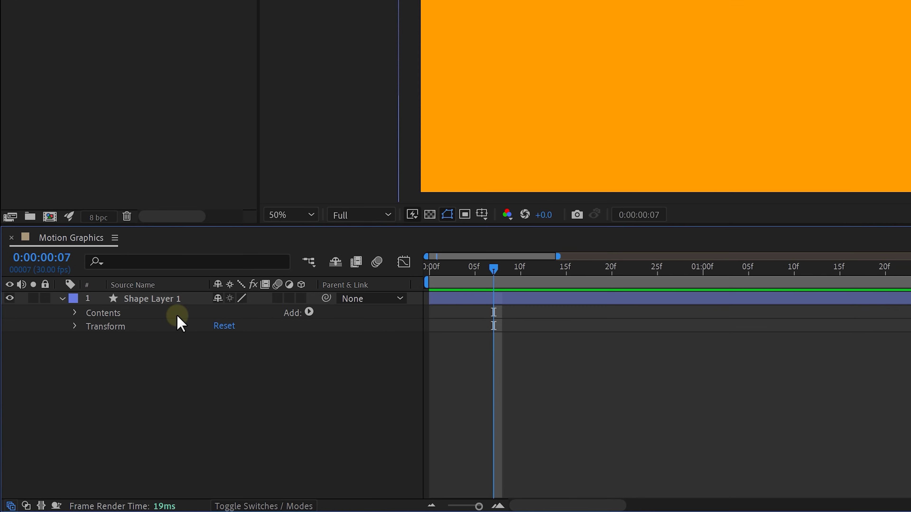
click(309, 312)
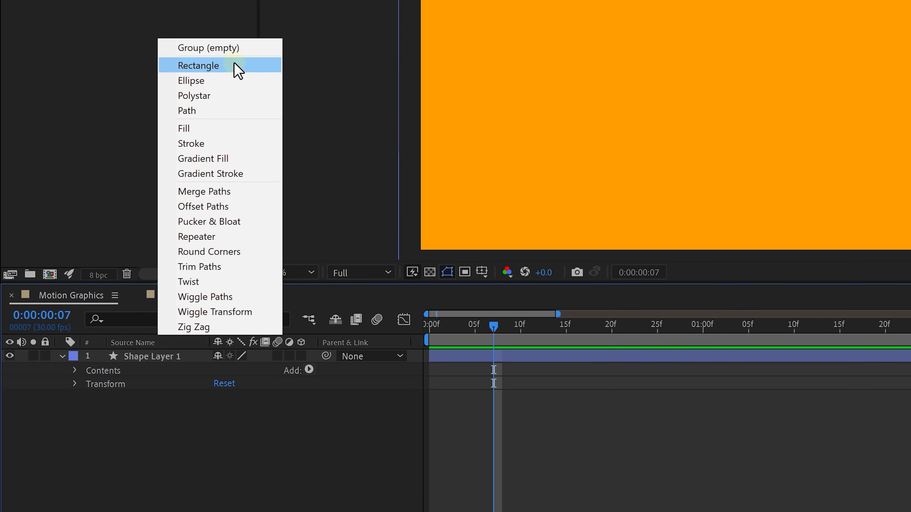
click(218, 267)
click(89, 398)
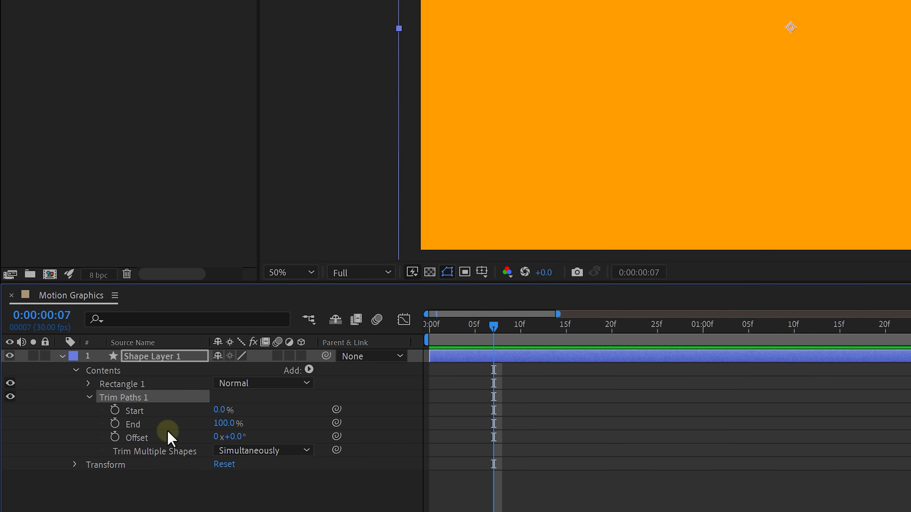
click(243, 437)
text(-)
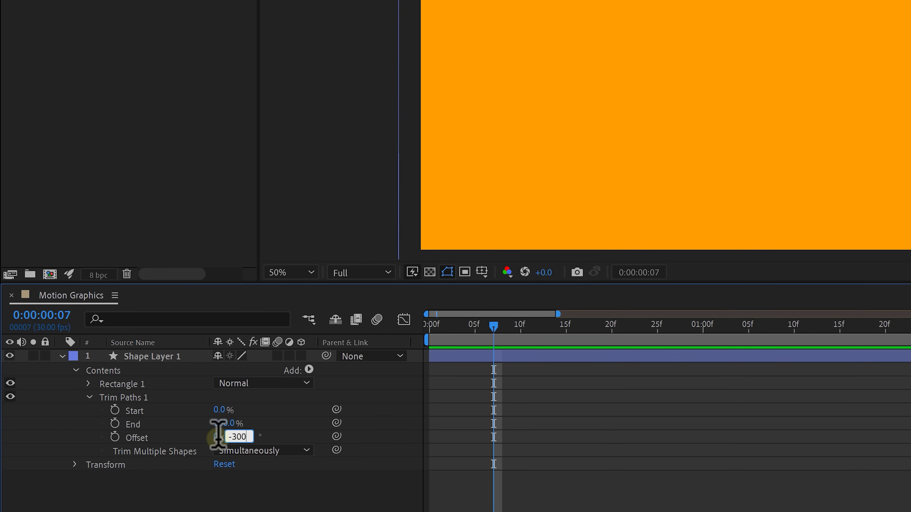
text(300)
key(Return)
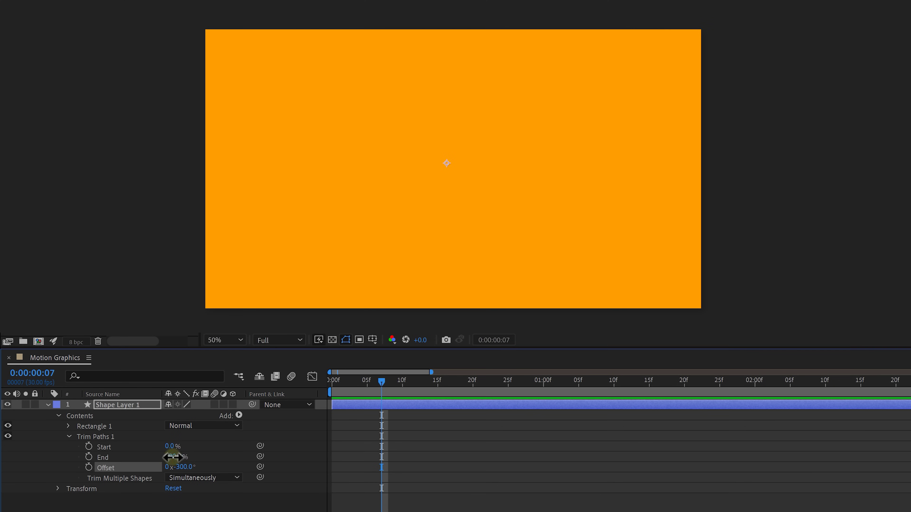
Step: Keyframe Trim Paths End at 0% on frame 0 and 100% on frame 7
drag(173, 457, 136, 449)
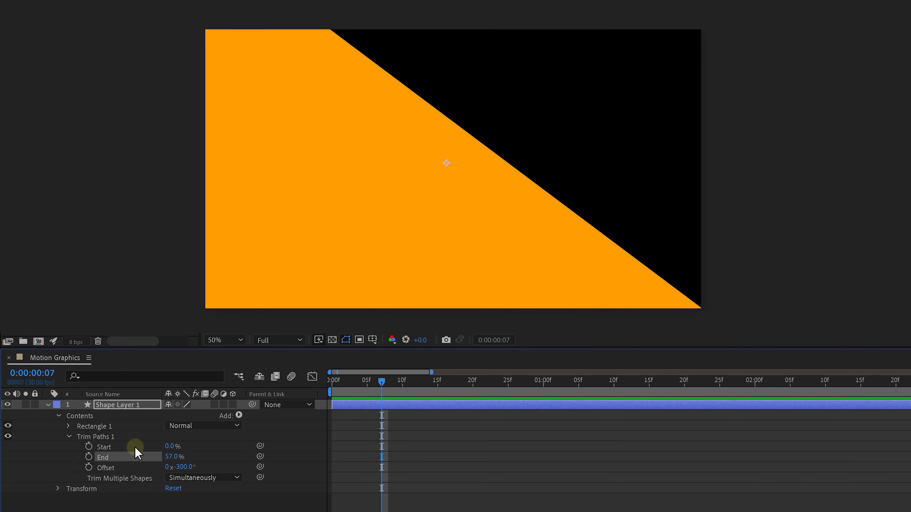
drag(381, 381, 331, 379)
click(174, 457)
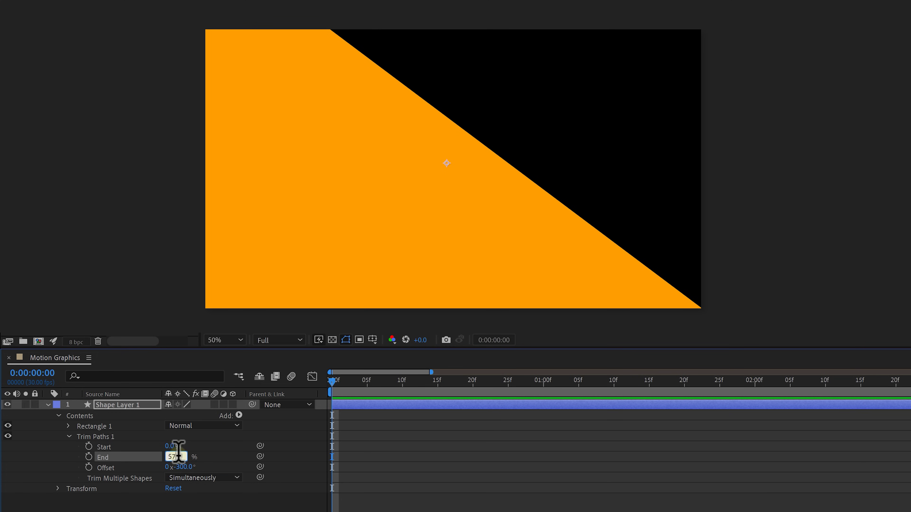
text(0)
key(Return)
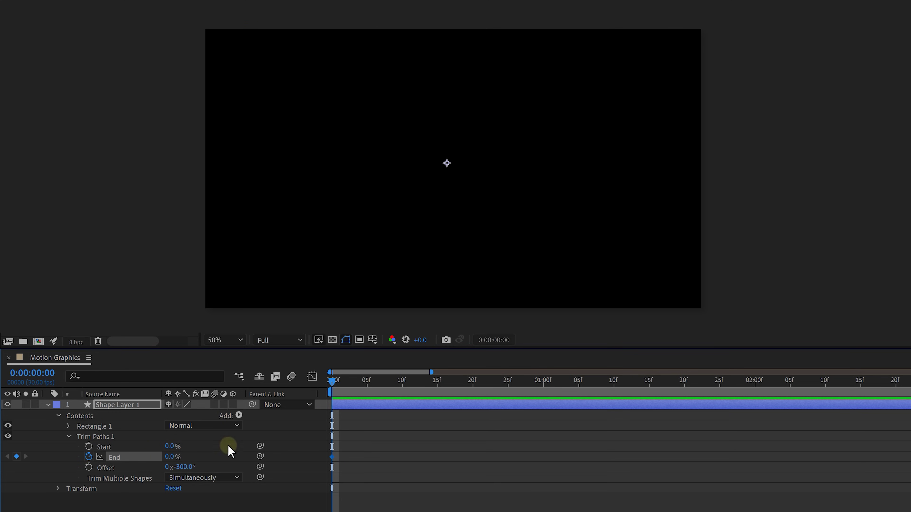
drag(332, 380, 380, 379)
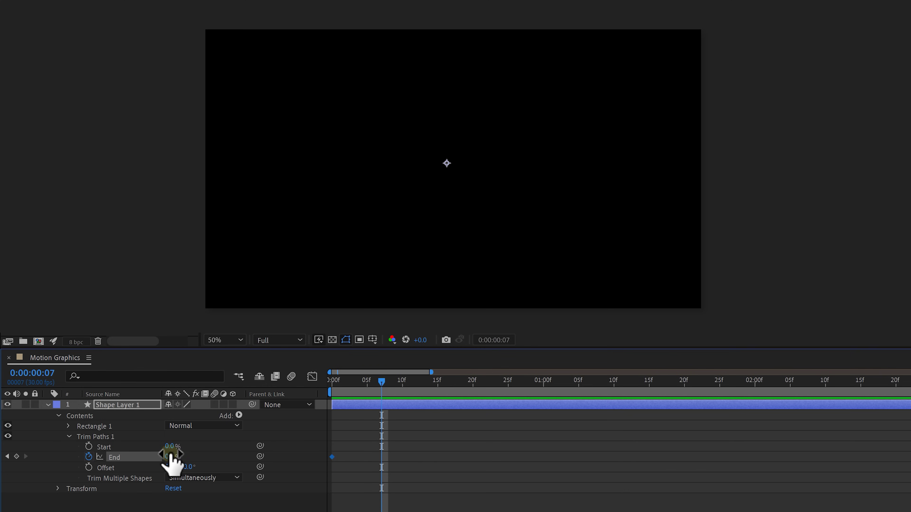
click(171, 457)
key(Return)
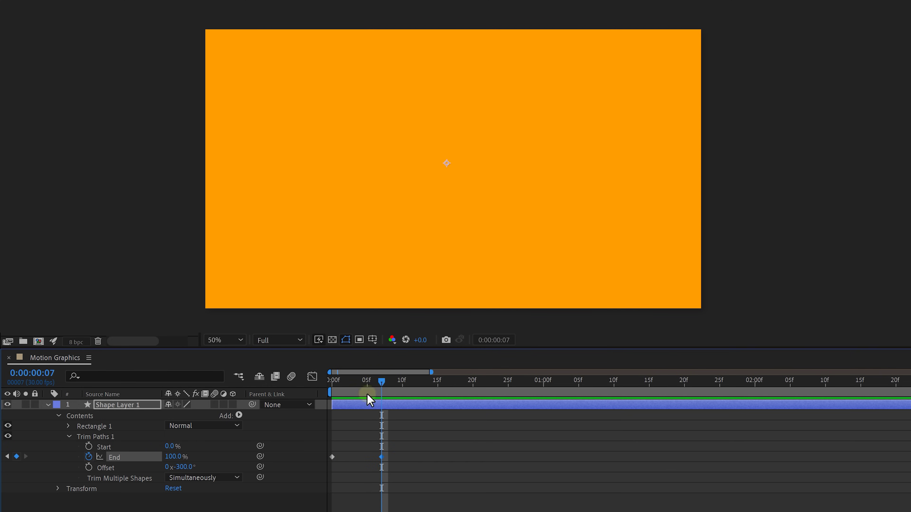
drag(355, 383, 327, 383)
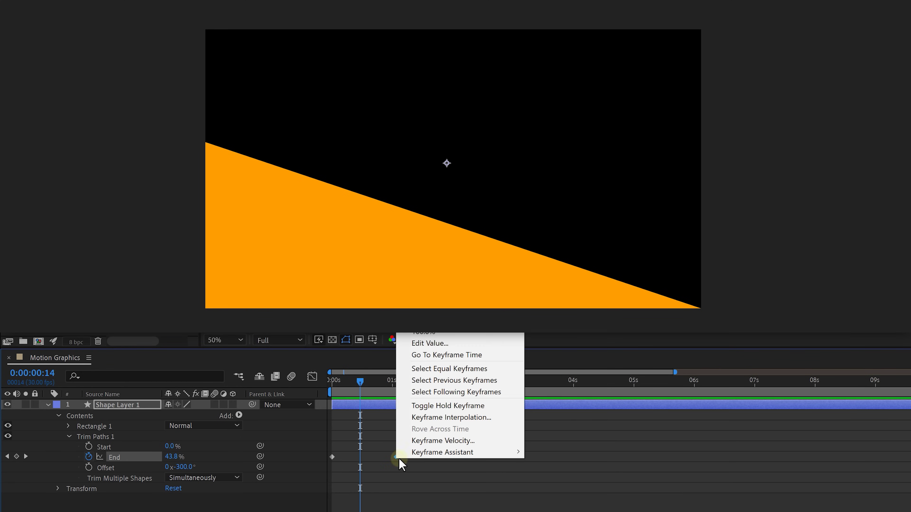
mouse_move(479, 452)
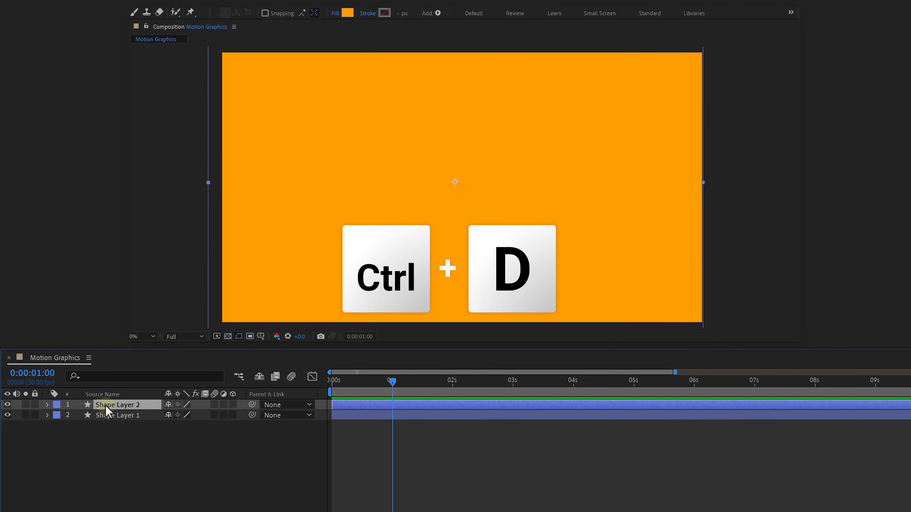
key(ctrl+d)
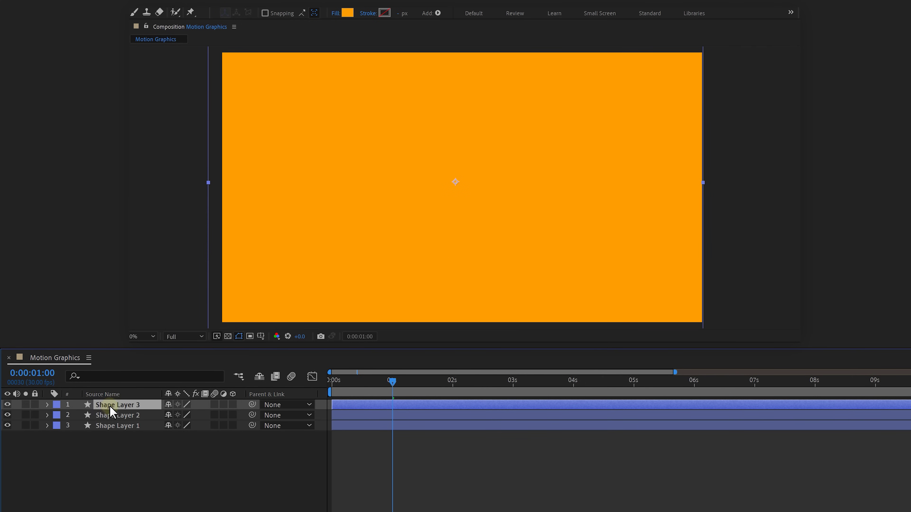
Step: Duplicate the wiping shape layer and give the copies lighter orange fills
click(118, 417)
click(347, 12)
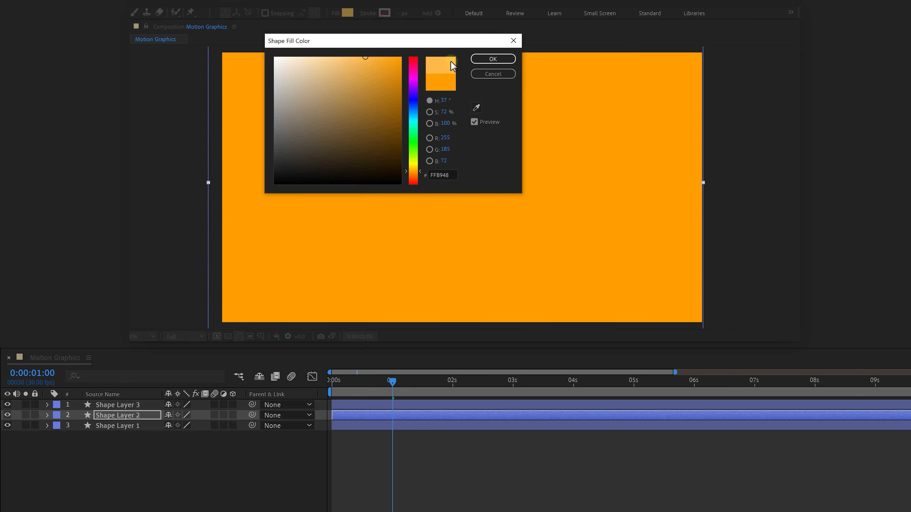
click(479, 60)
click(118, 426)
click(348, 13)
click(479, 60)
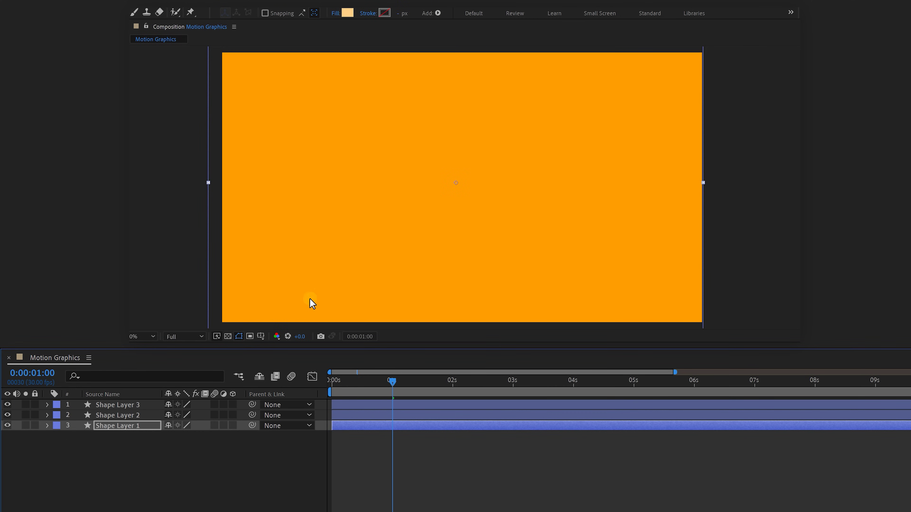
Step: Stagger Shape Layers 2 and 3 in time and enable motion blur
click(348, 416)
click(344, 406)
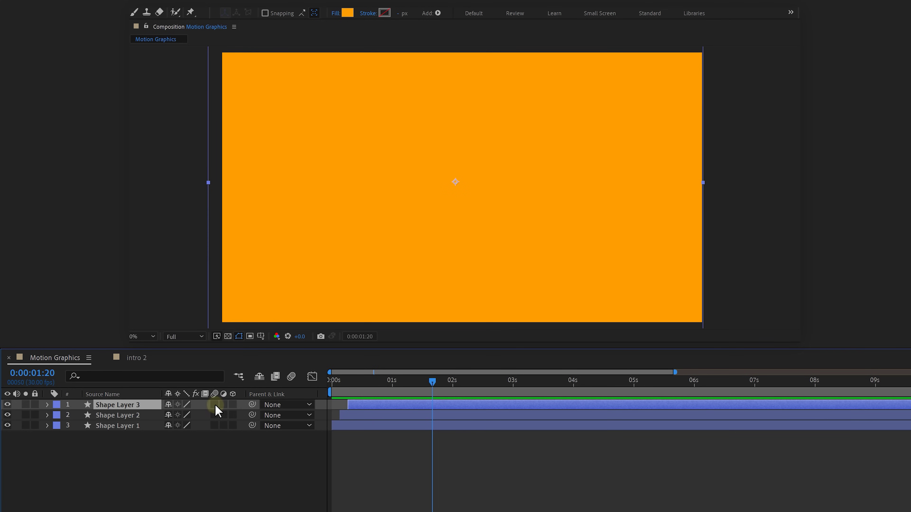
click(215, 426)
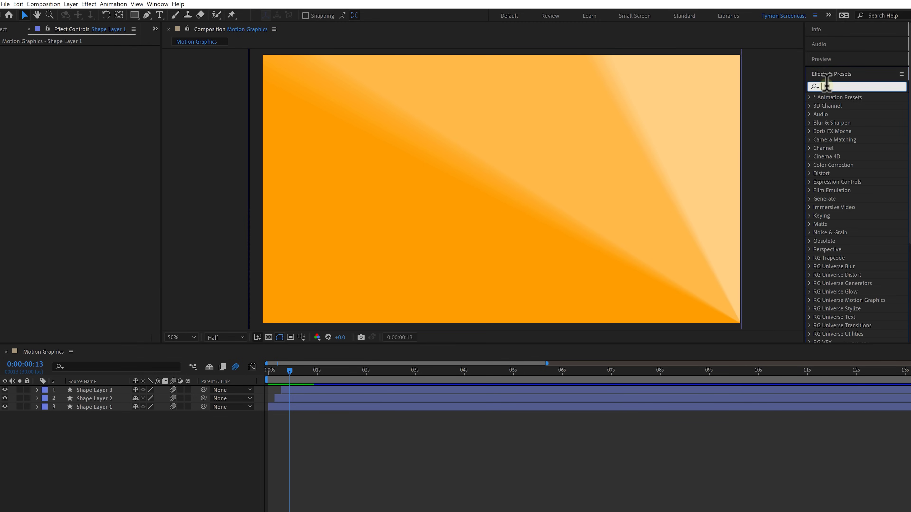
Step: Find CC Vignette in Effects & Presets and apply it to Shape Layer 1
text(CC Vignette)
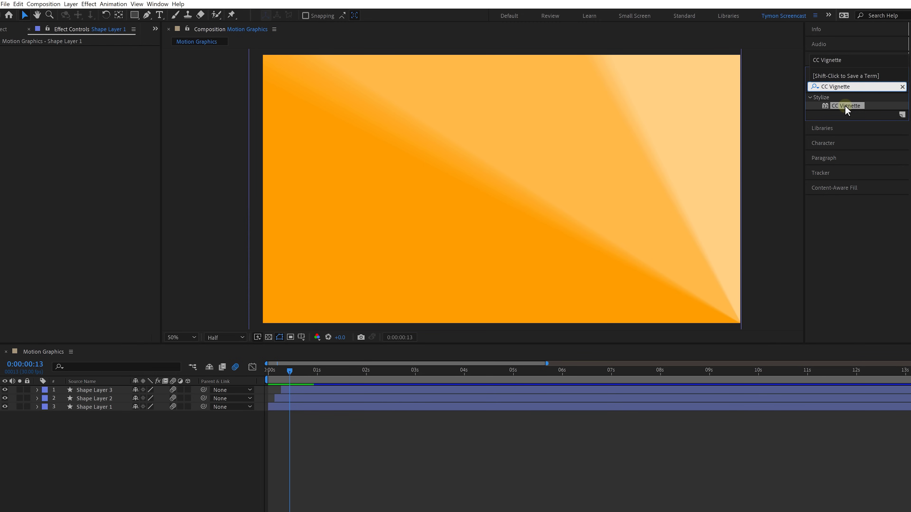
drag(847, 108, 103, 407)
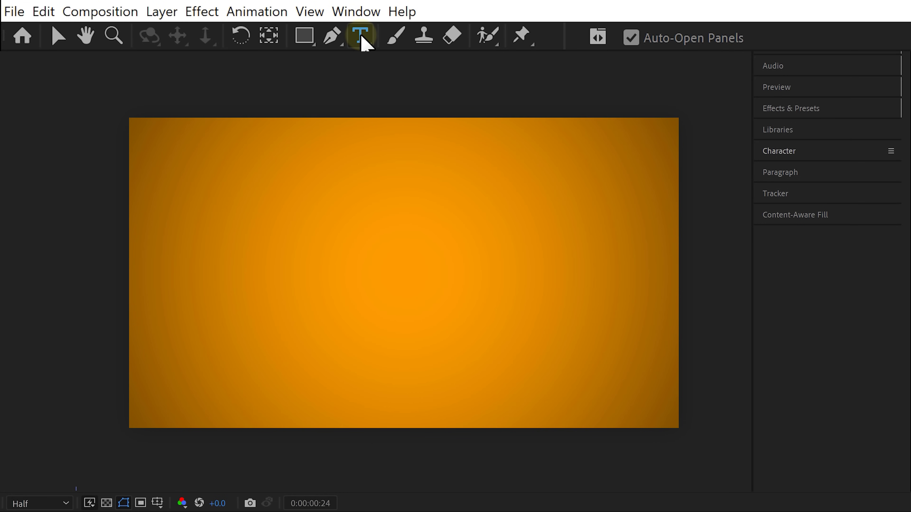
Step: Type a centred title reading 'AFTER EFFECTS' with 'BASICS' on a second line
click(368, 273)
text(AFTER EFFECTS)
key(Return)
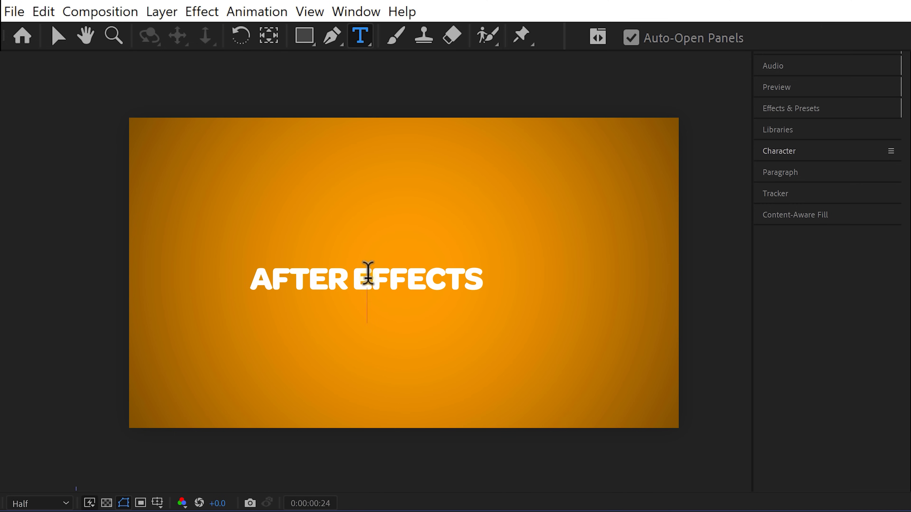
text(BASICS)
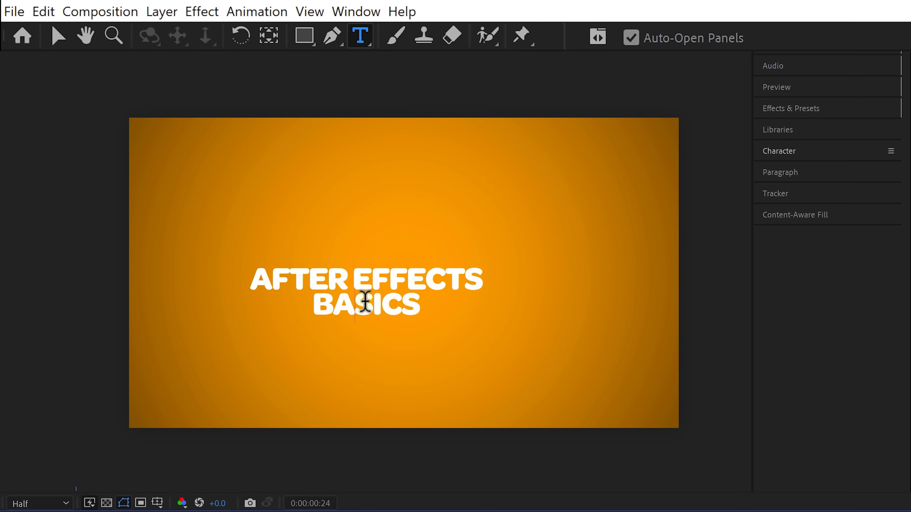
Step: Enlarge BASICS to 492 px font size with 353 px leading
double_click(365, 302)
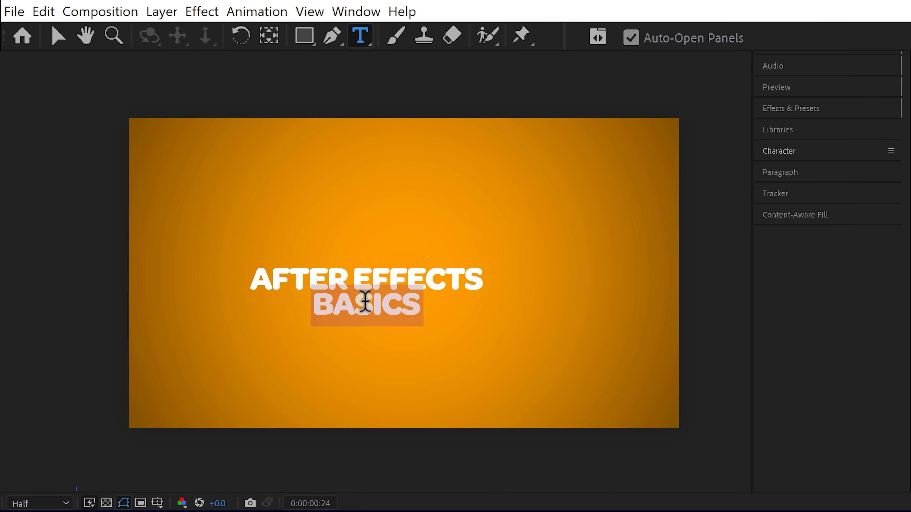
click(796, 154)
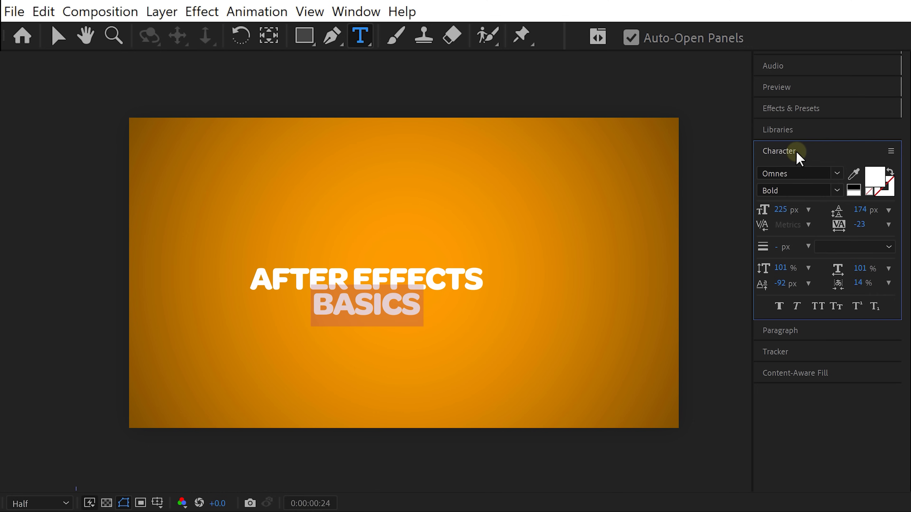
drag(782, 212, 823, 205)
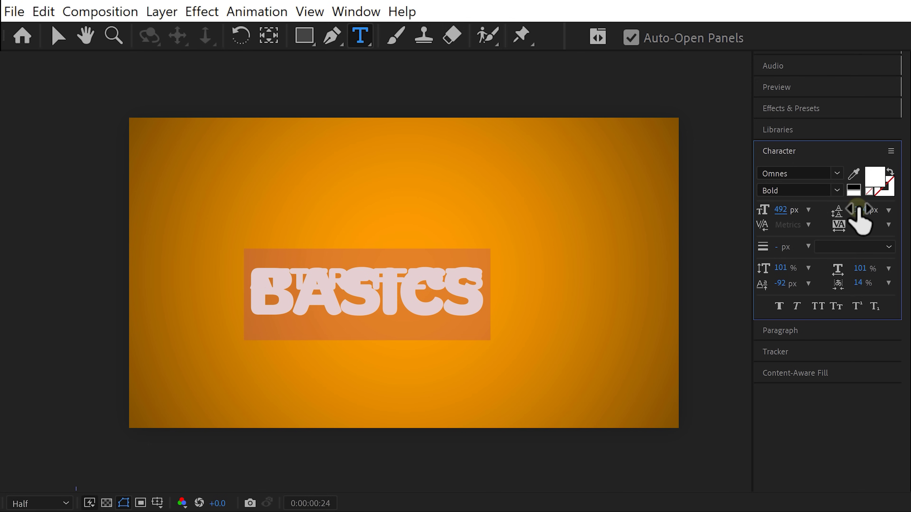
drag(861, 211, 887, 212)
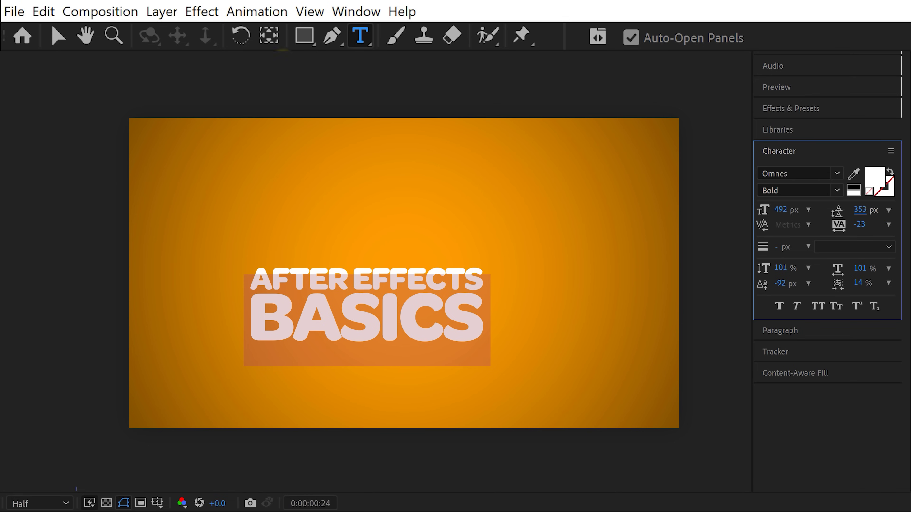
Step: Finish editing the text and drag the title toward the composition centre
click(278, 41)
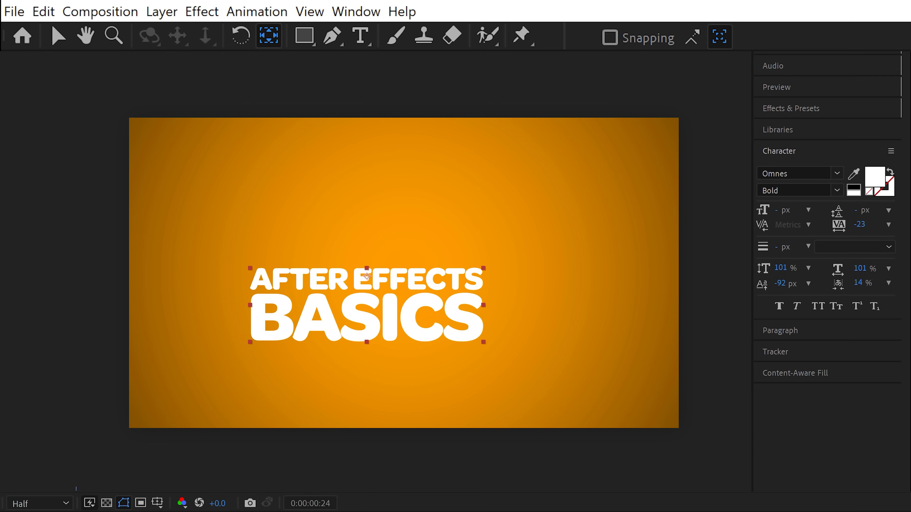
click(367, 276)
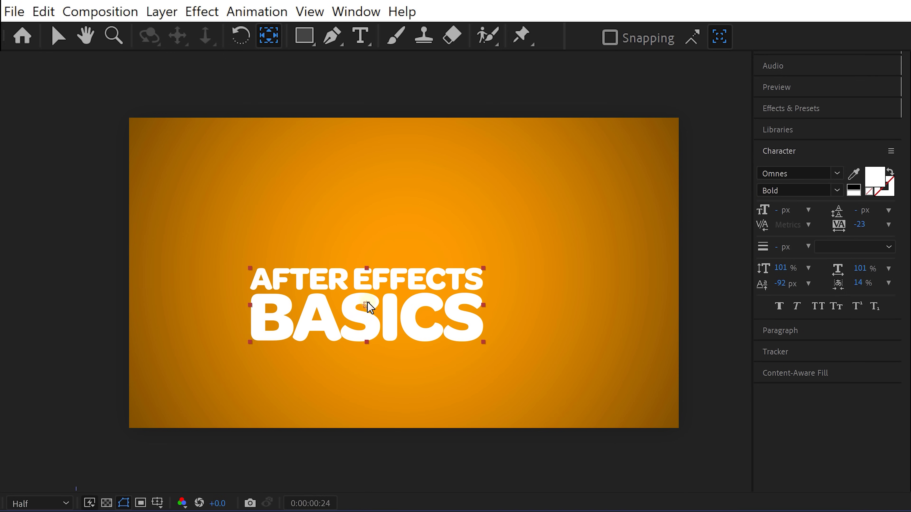
key(v)
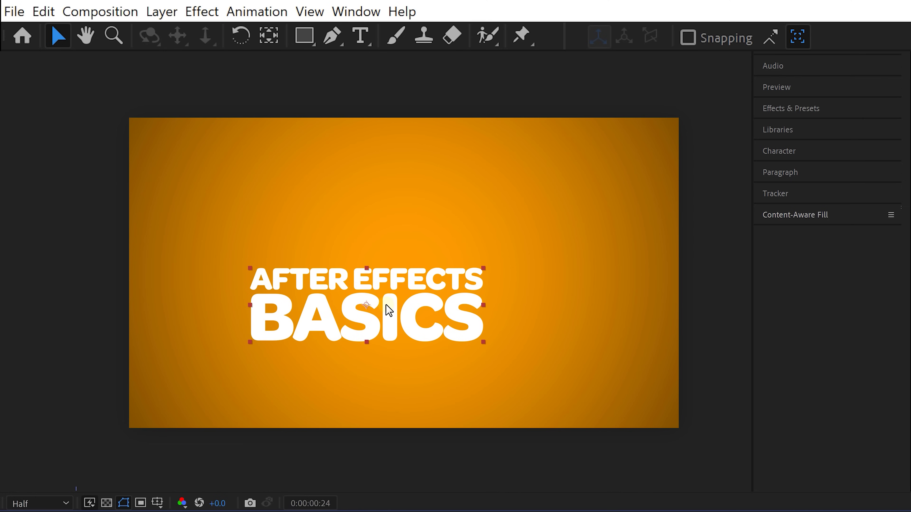
drag(386, 305, 419, 287)
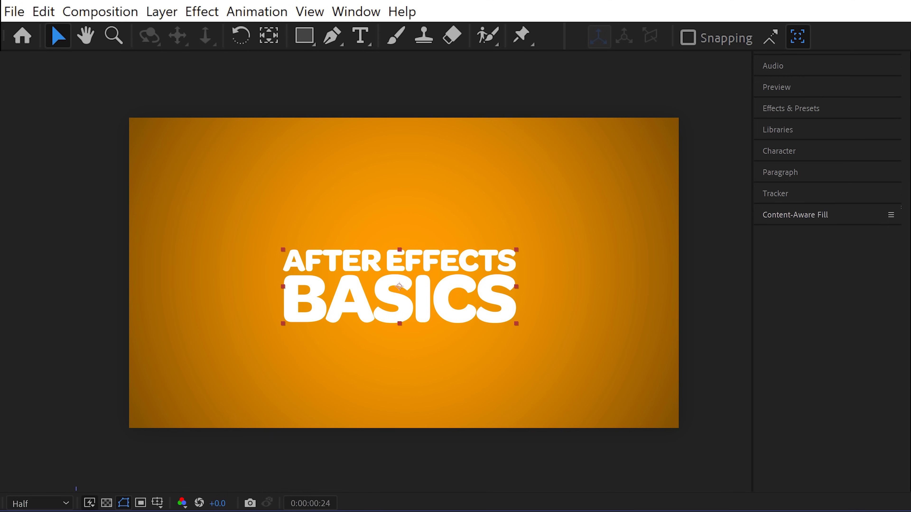
Step: Centre the title horizontally with the Align panel, then select its layer
click(347, 13)
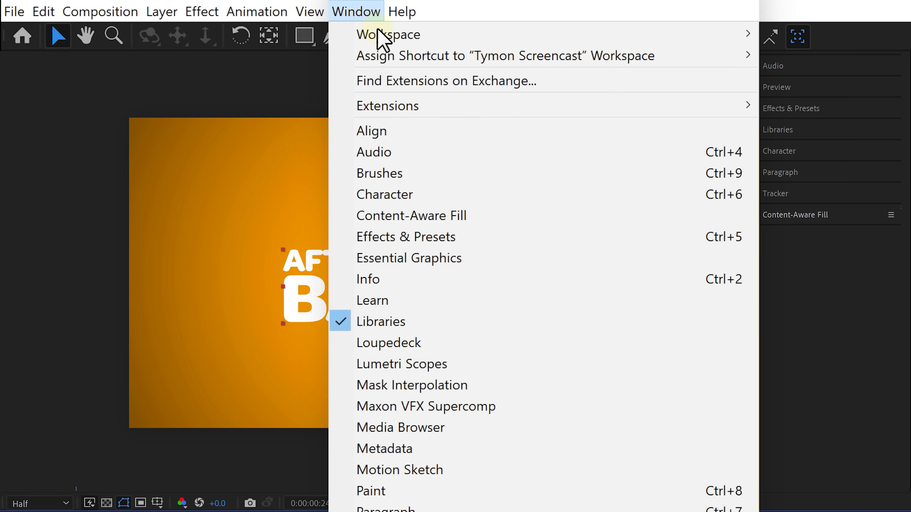
click(423, 133)
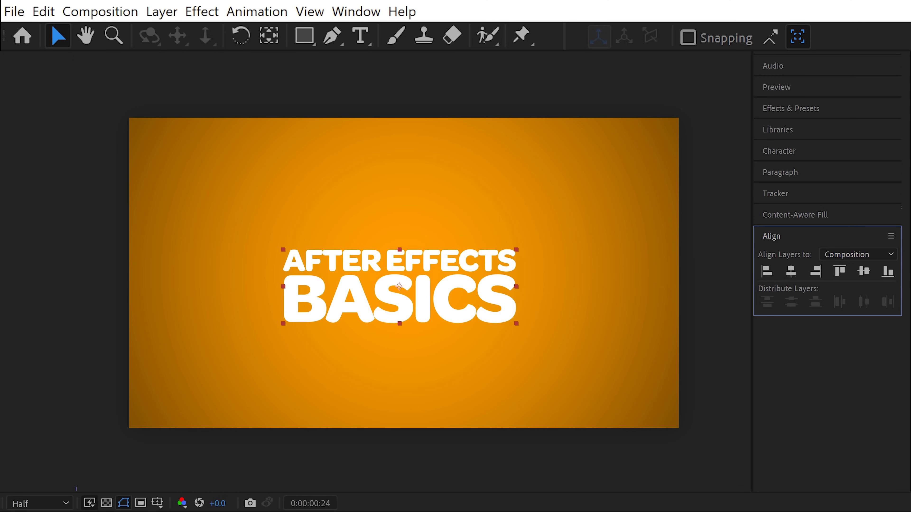
click(791, 272)
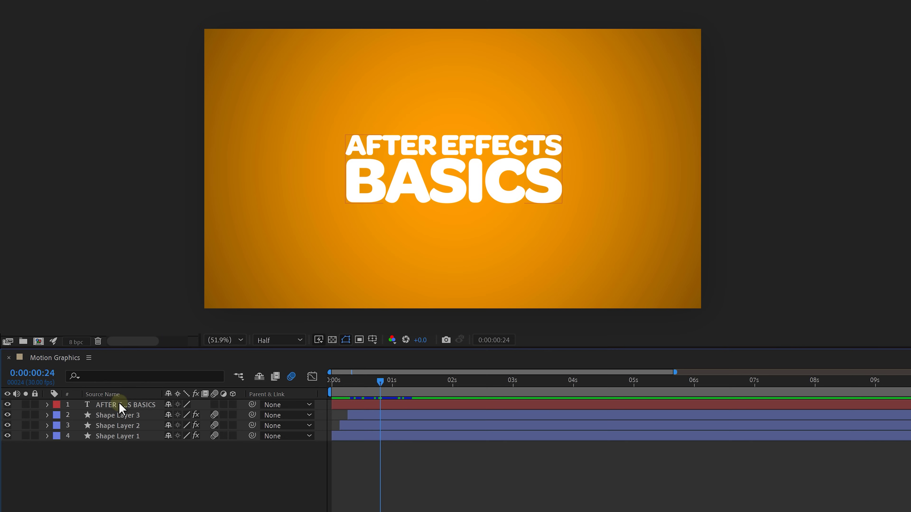
click(120, 406)
Step: Keyframe the title's Scale at 0% at 0:00:00:20 and open the keyframe menu for Easy Ease
key(s)
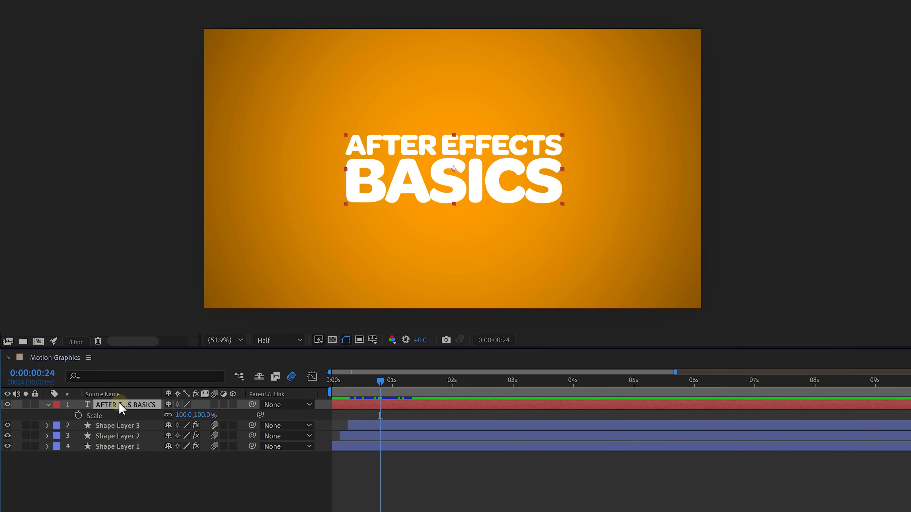
drag(371, 392, 383, 376)
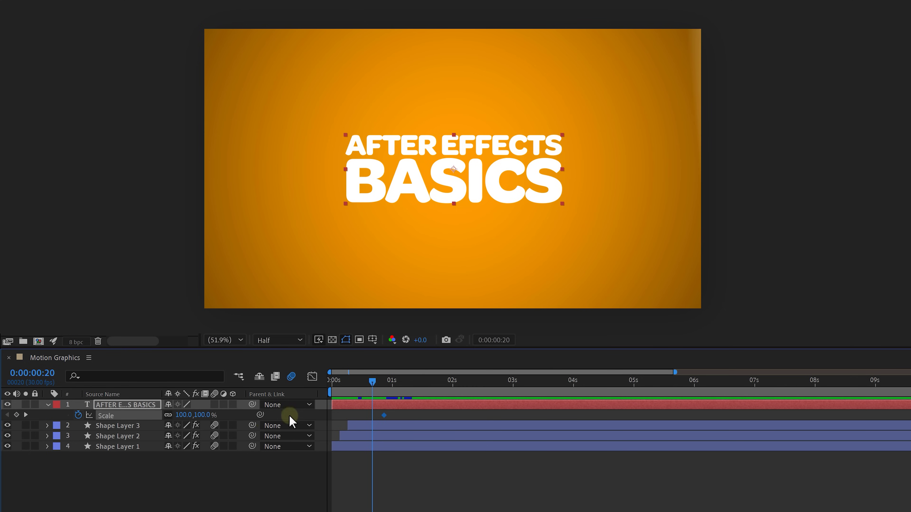
text(0)
key(Return)
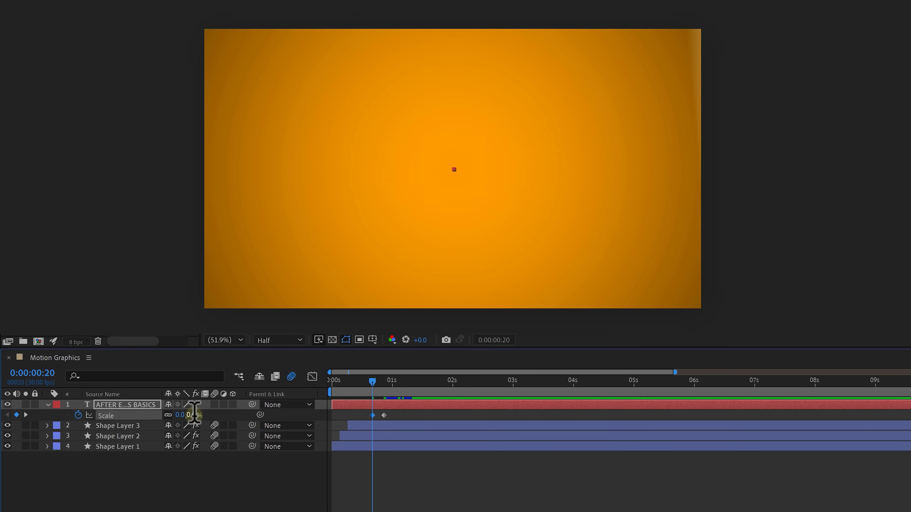
right_click(383, 416)
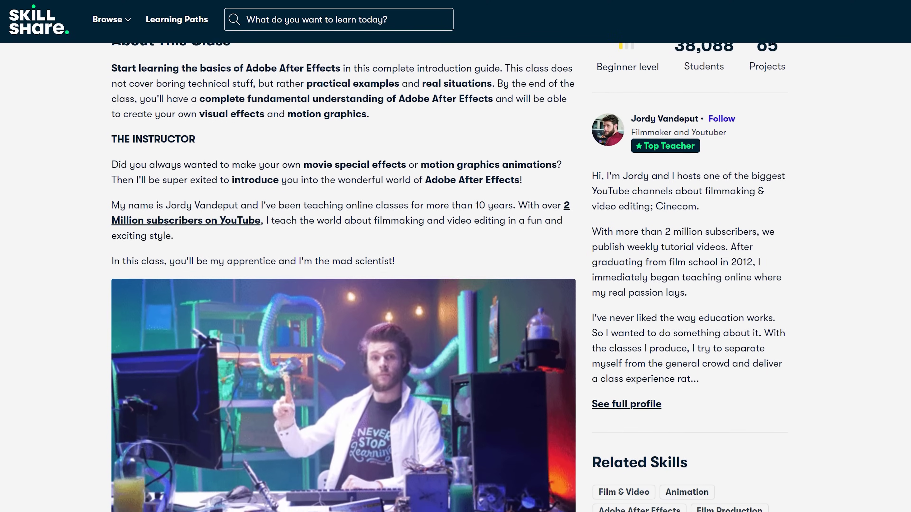
scroll(449, 283, down, 3)
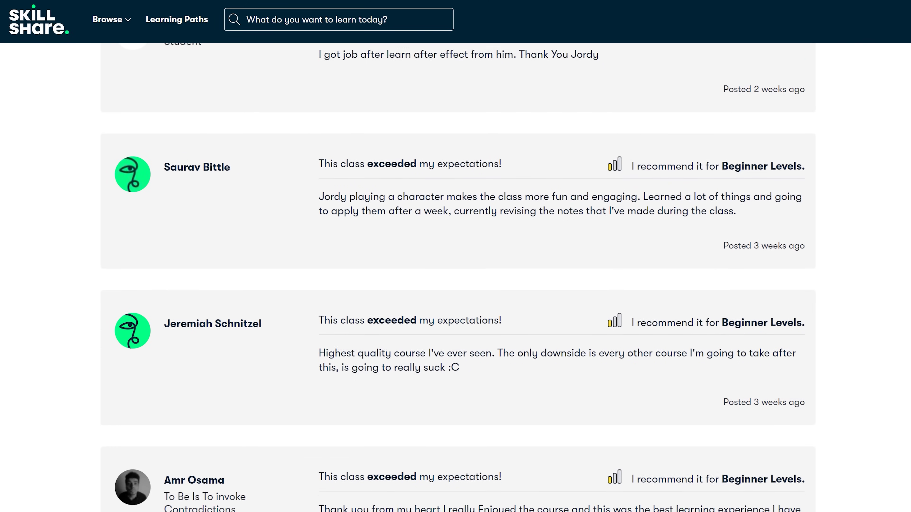
scroll(456, 277, down, 4)
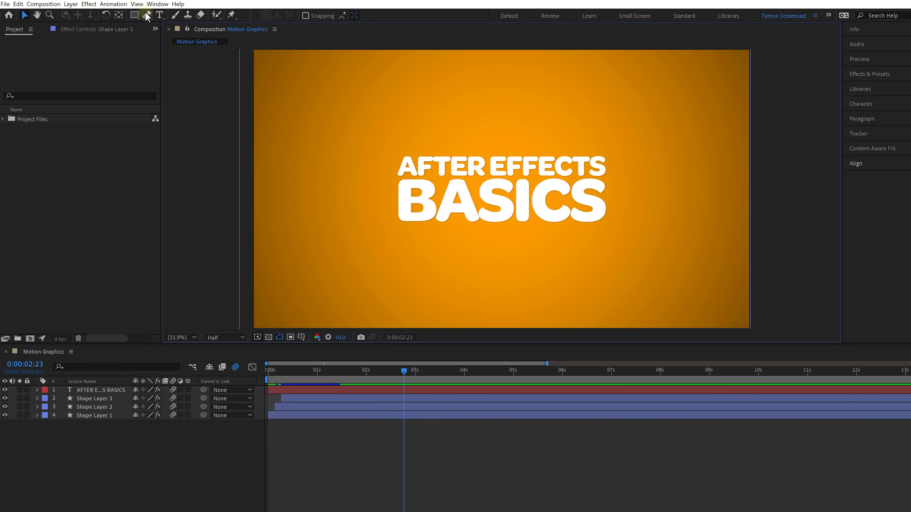
Step: Draw a three-point curved Pen path sweeping beneath the BASICS title
click(146, 16)
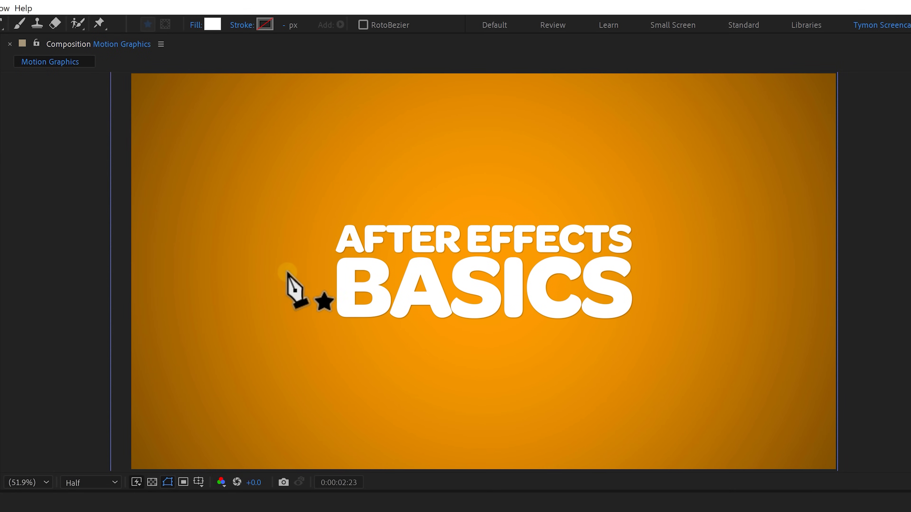
click(290, 272)
drag(429, 352, 529, 343)
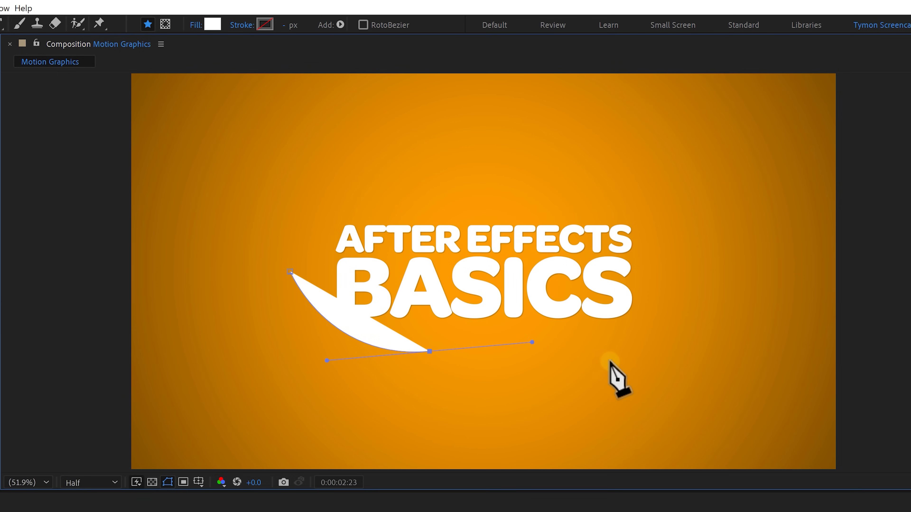
drag(625, 367, 659, 381)
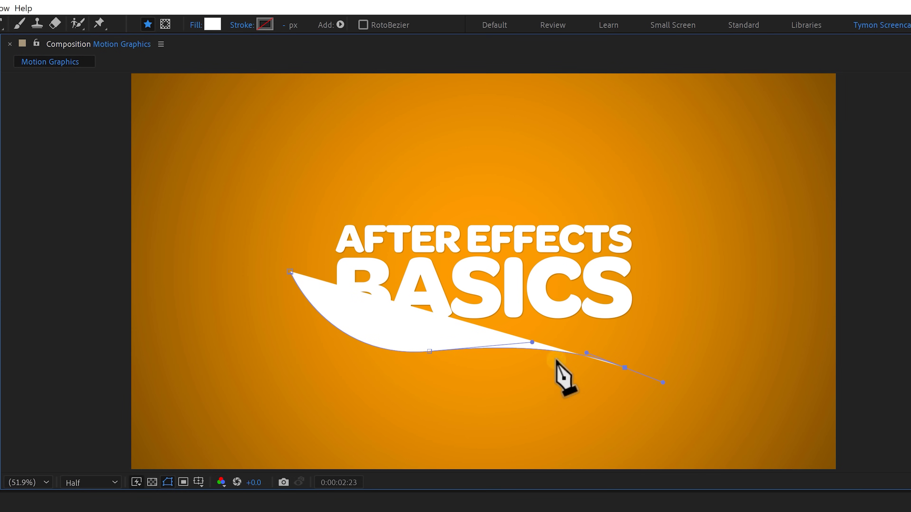
Step: Set the swoosh shape's fill to None and its stroke colour to white
click(196, 25)
click(262, 96)
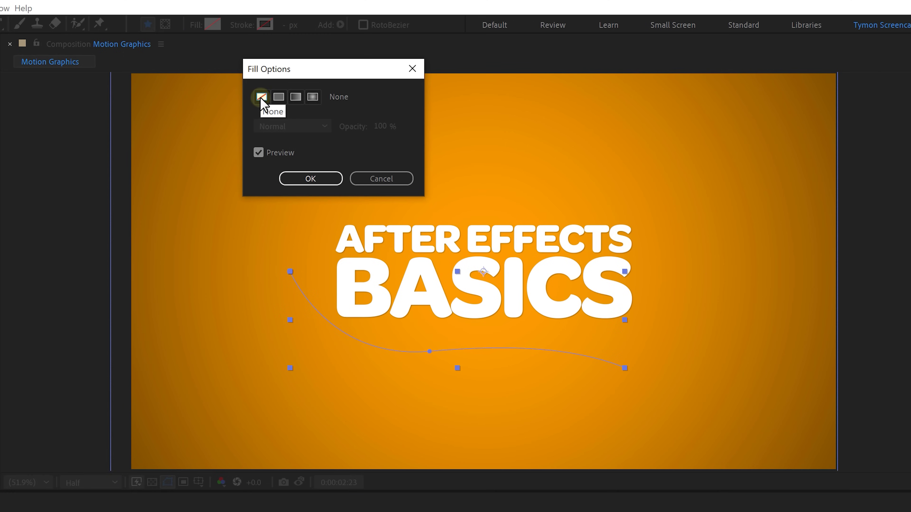
click(310, 179)
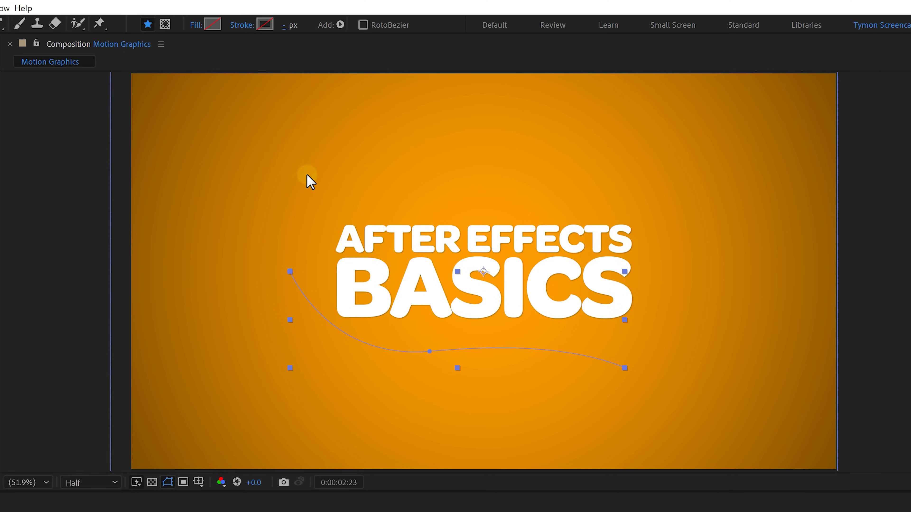
click(264, 25)
click(219, 85)
click(514, 90)
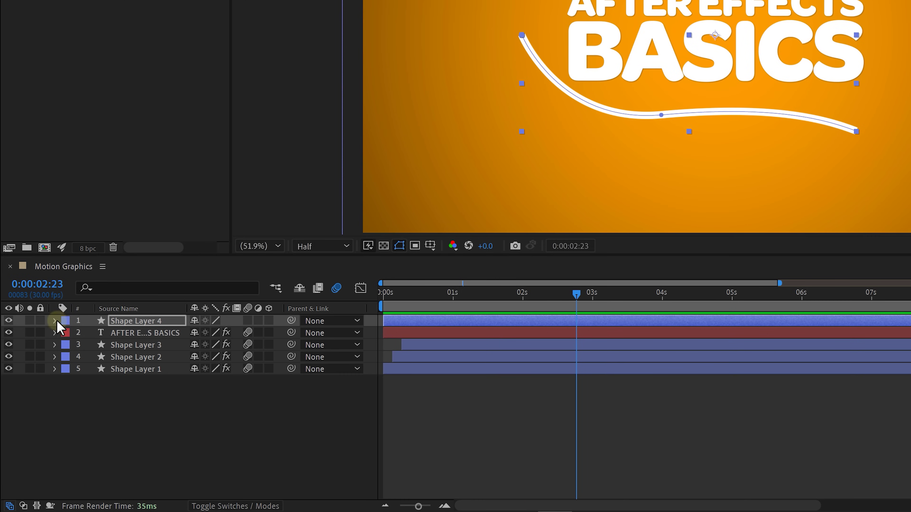
Step: Give the swoosh's Stroke 1 Round Cap ends and a 24% End Length taper
click(57, 321)
click(67, 334)
click(80, 345)
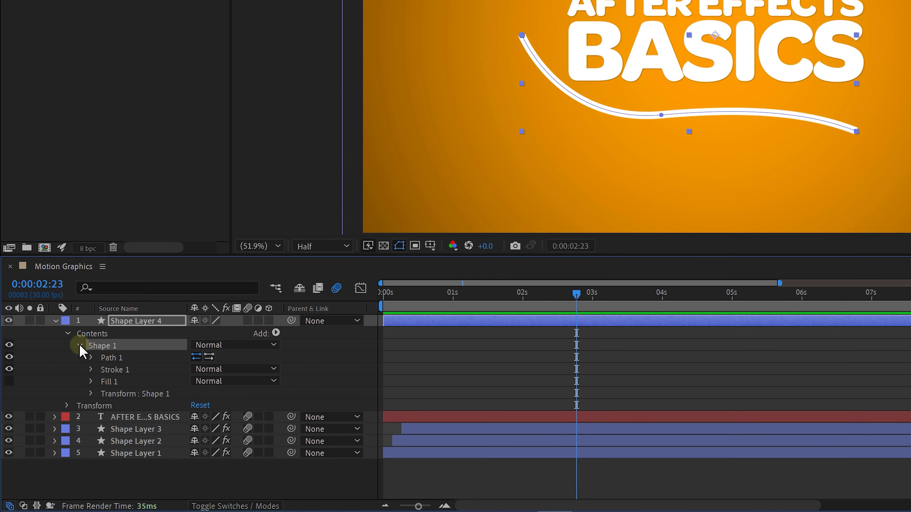
click(91, 370)
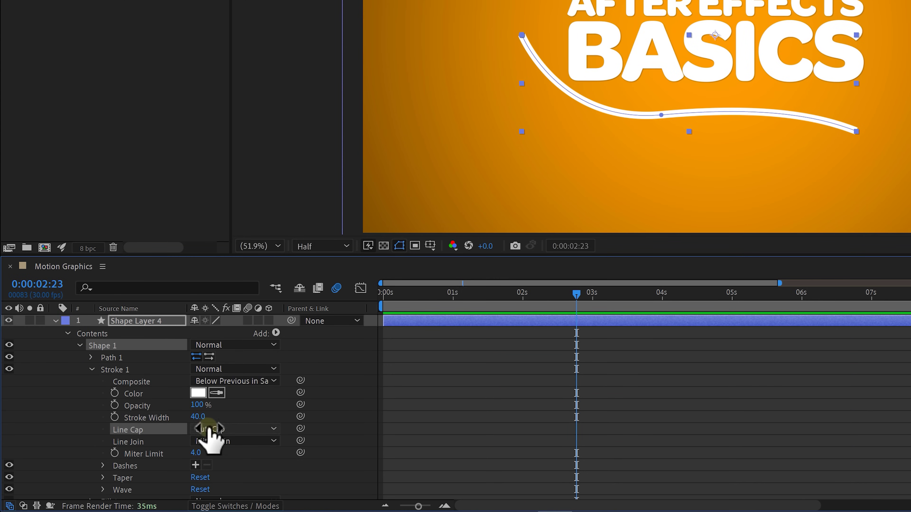
click(243, 429)
click(235, 456)
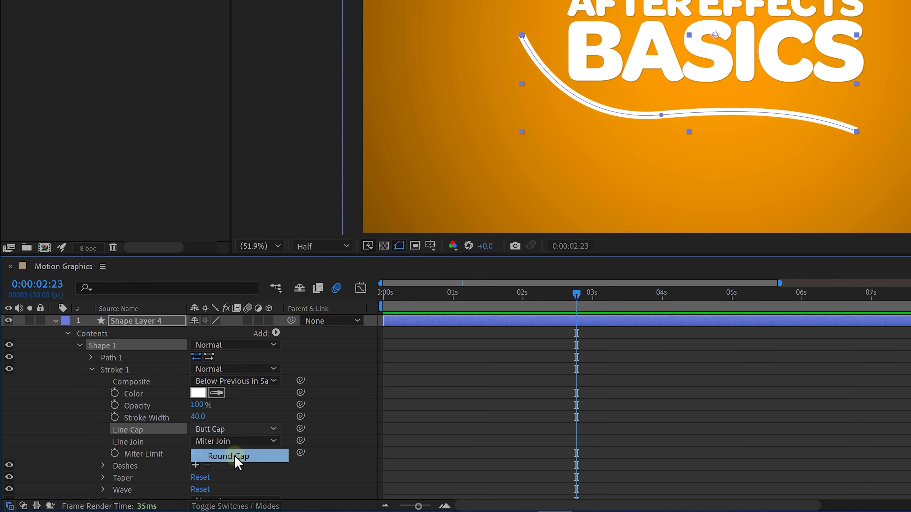
scroll(237, 462, down, 3)
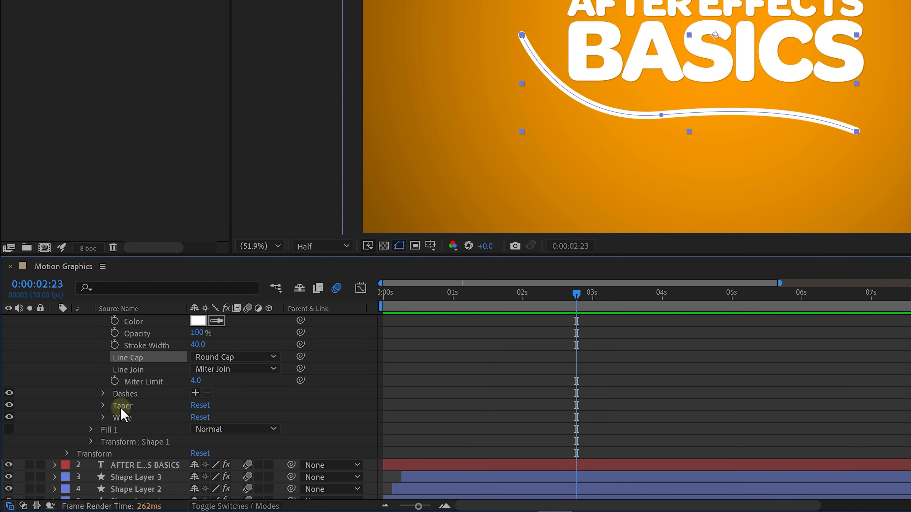
click(103, 406)
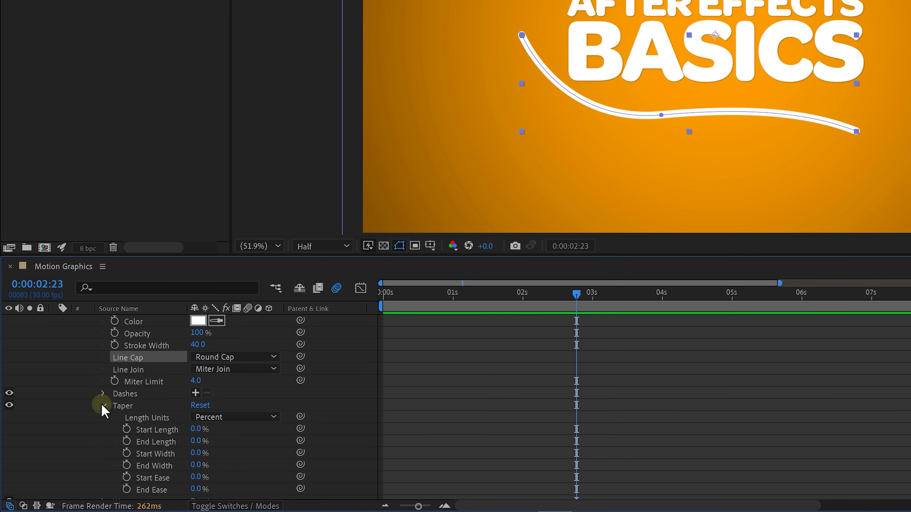
drag(360, 434, 309, 434)
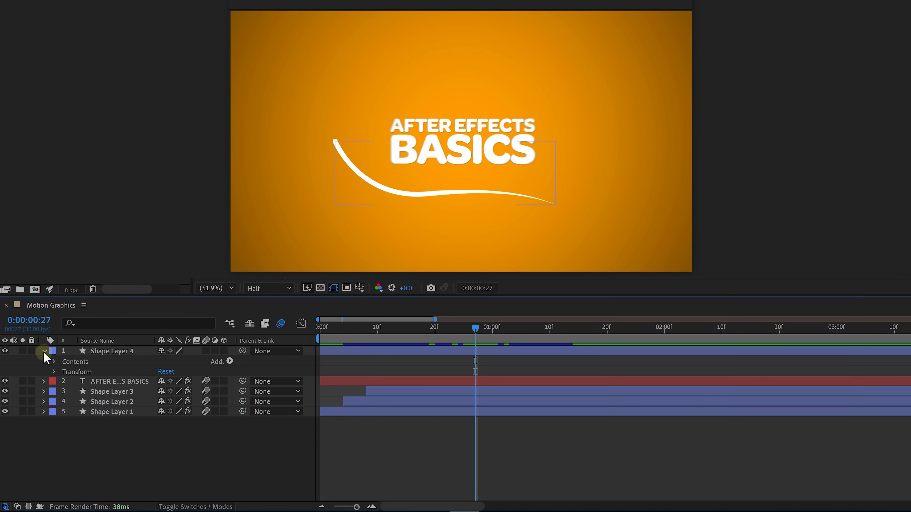
Step: Add Trim Paths to the swoosh, keyframe Start and End at different times, and preview the animation
click(210, 362)
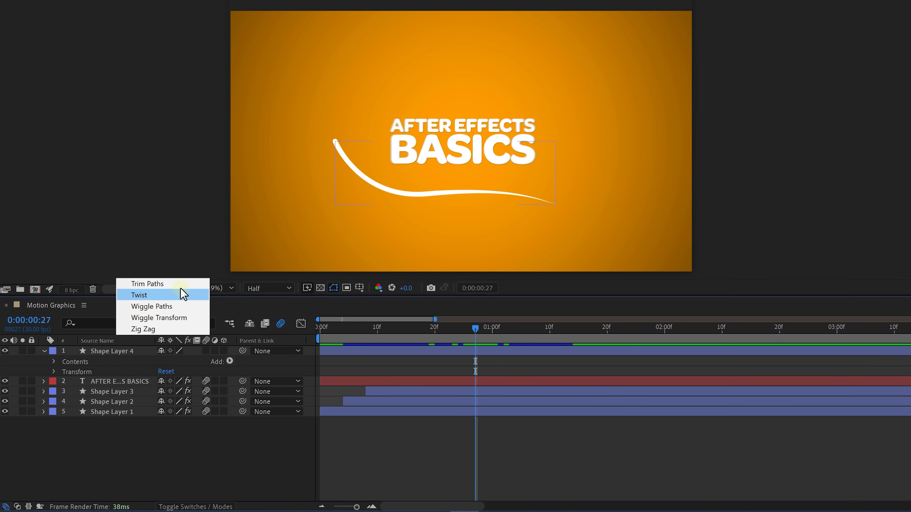
click(179, 284)
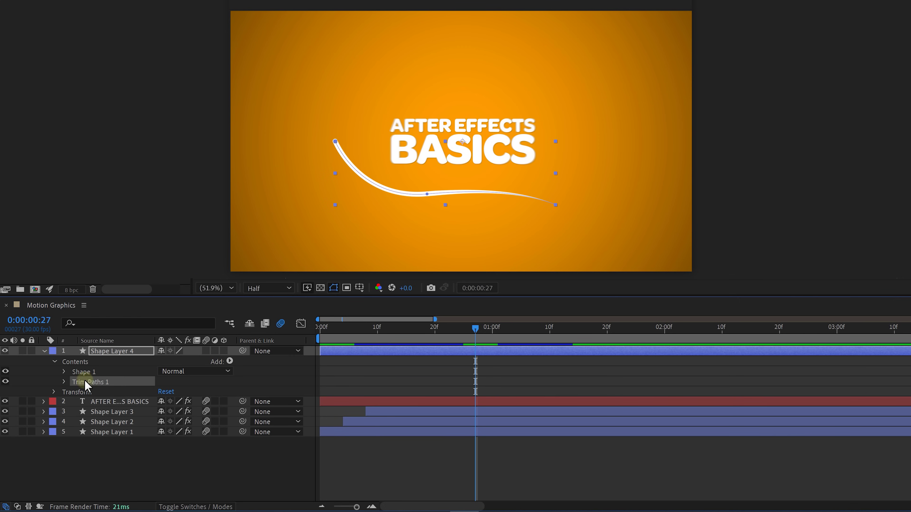
click(65, 381)
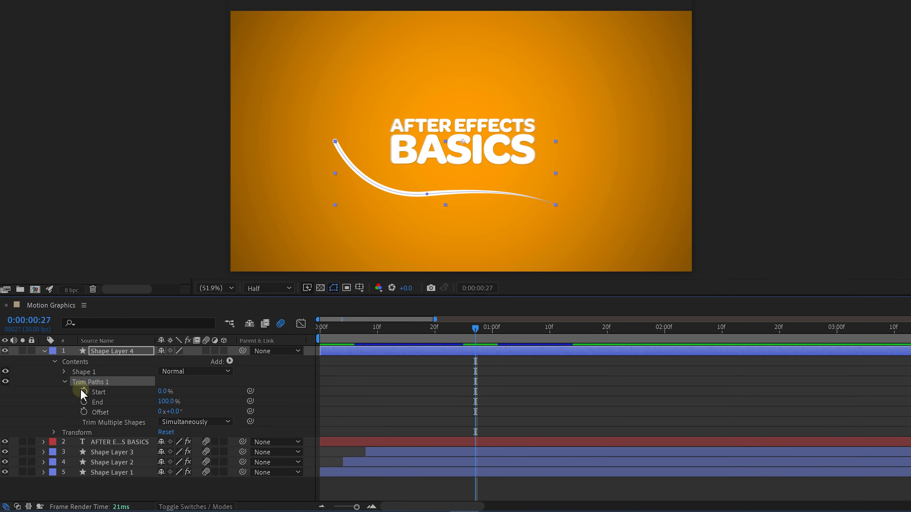
drag(477, 332, 562, 328)
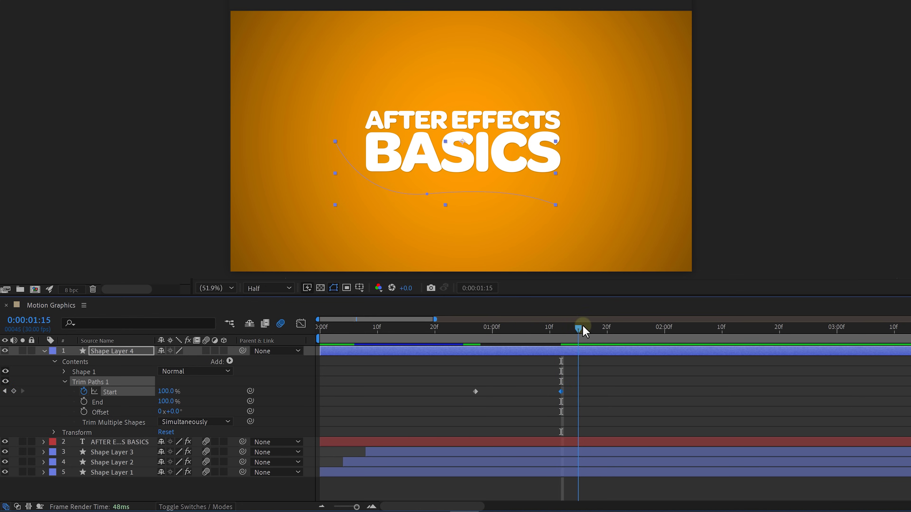
click(498, 328)
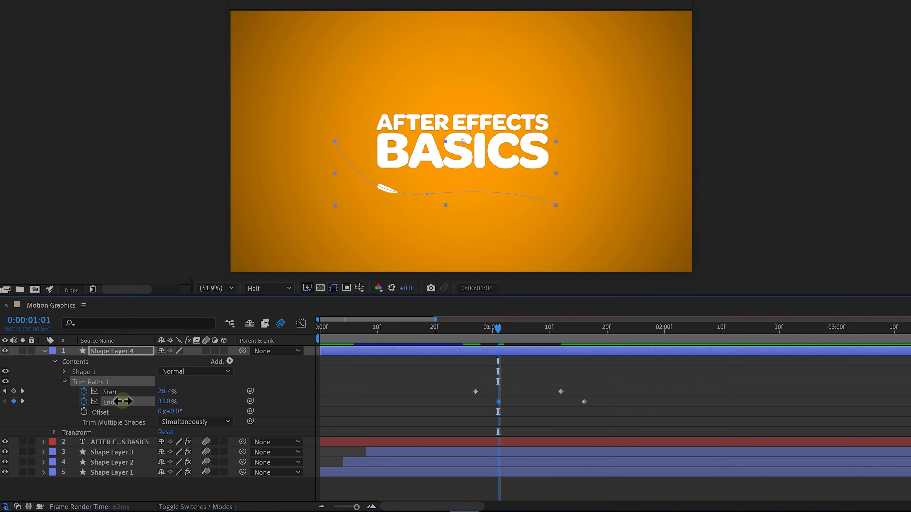
click(463, 327)
key(space)
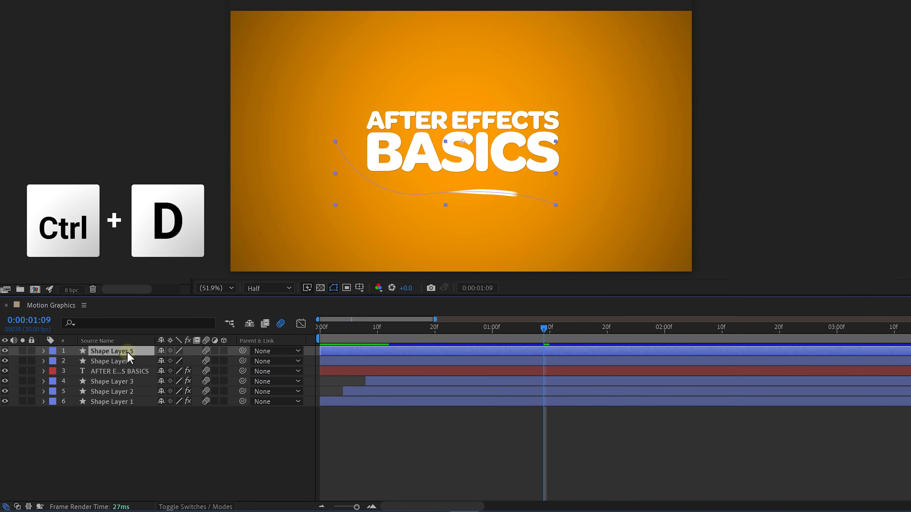
Step: Move the copied swoosh's path above the title, then duplicate the swoosh layer again
click(43, 351)
click(54, 362)
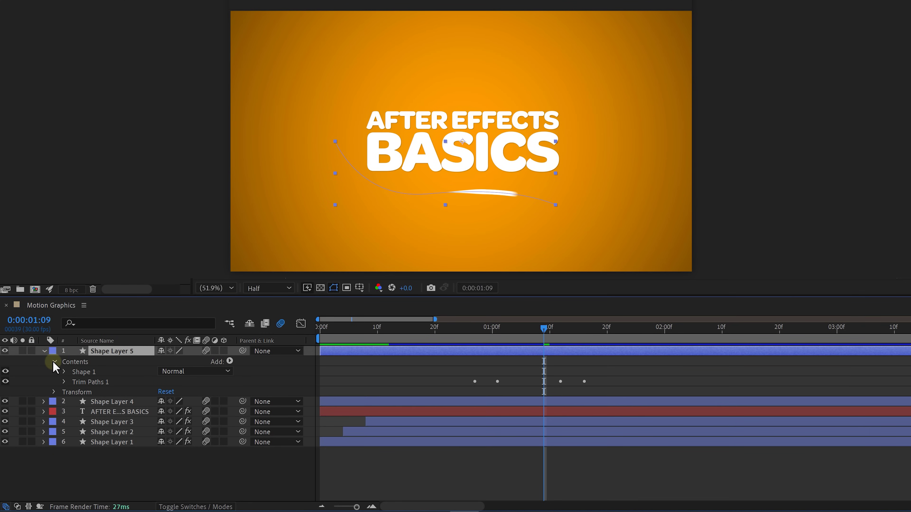
click(65, 372)
click(92, 382)
drag(556, 204, 596, 106)
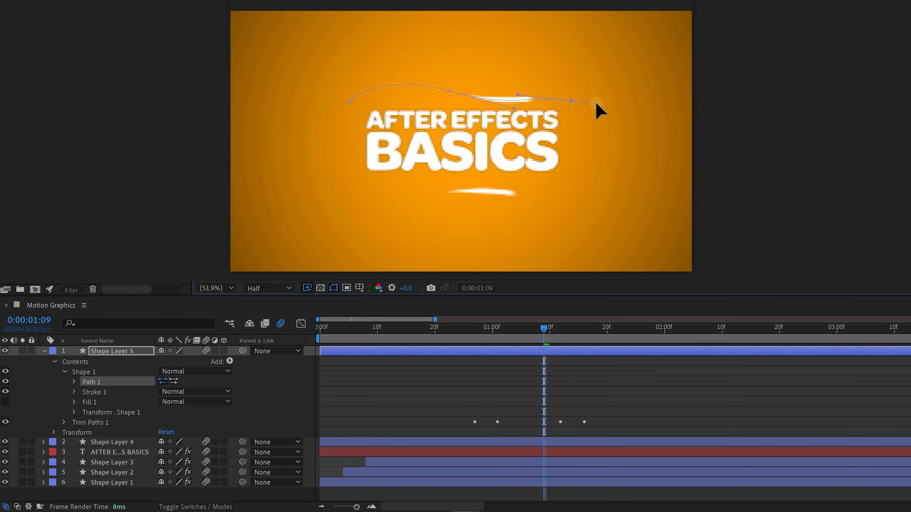
key(ctrl+d)
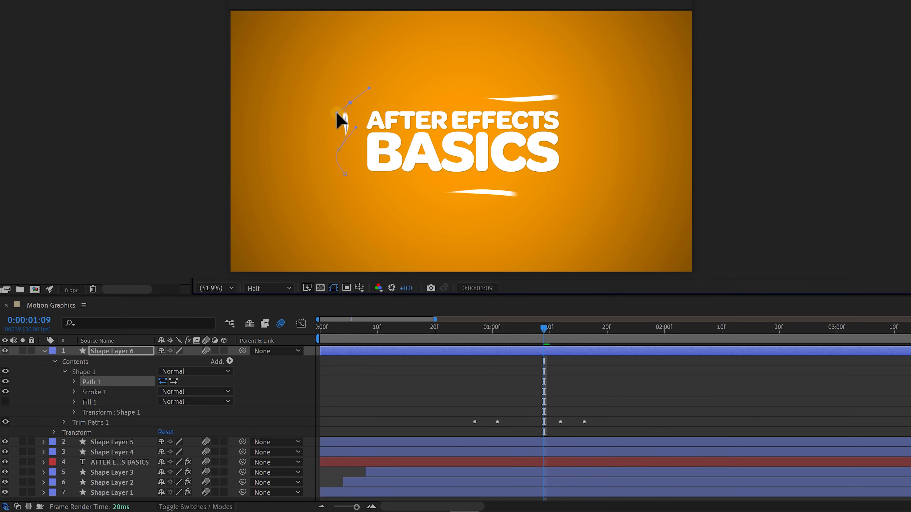
click(462, 327)
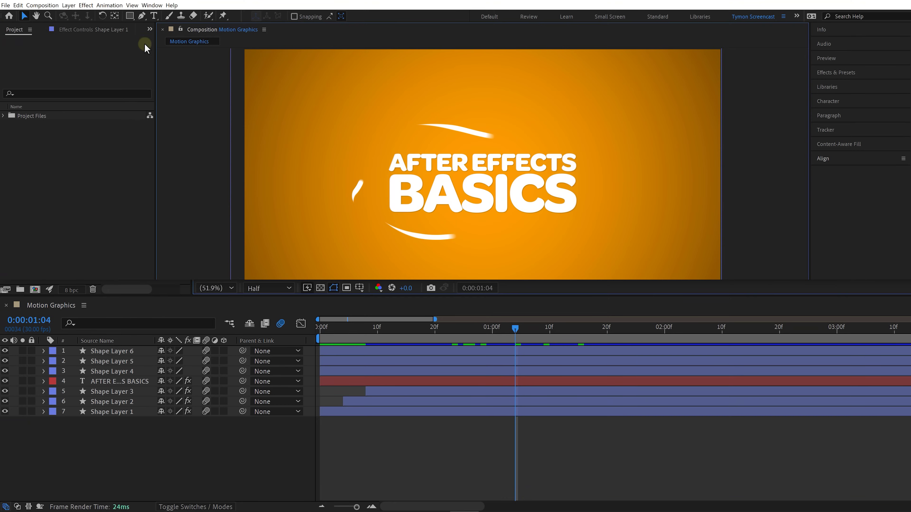
Step: Draw a small ellipse near the title's top-left and keyframe its Stroke Width from 30 to 0
click(131, 16)
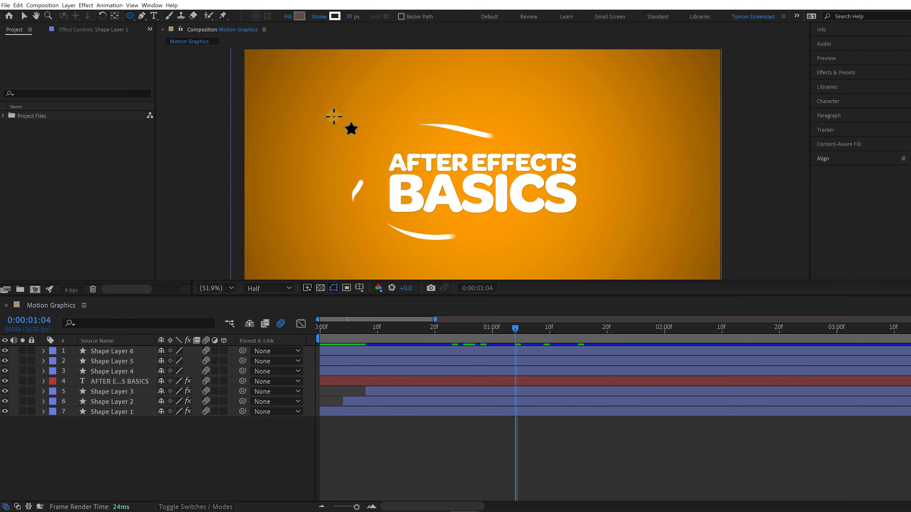
drag(364, 126, 369, 128)
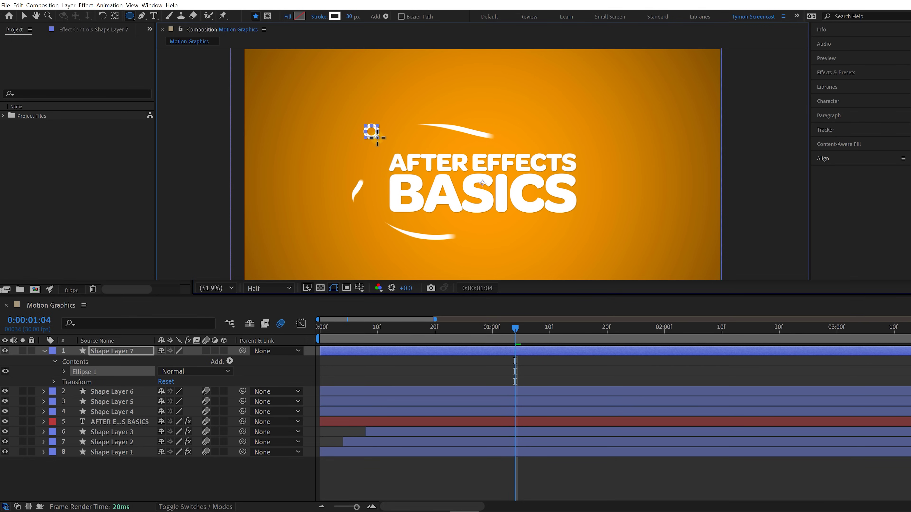
click(64, 372)
click(74, 392)
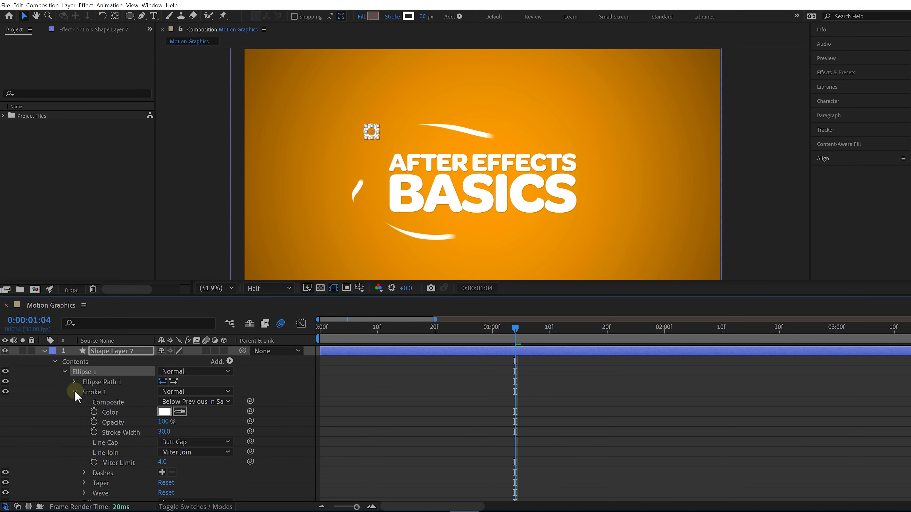
click(94, 432)
drag(515, 328, 550, 331)
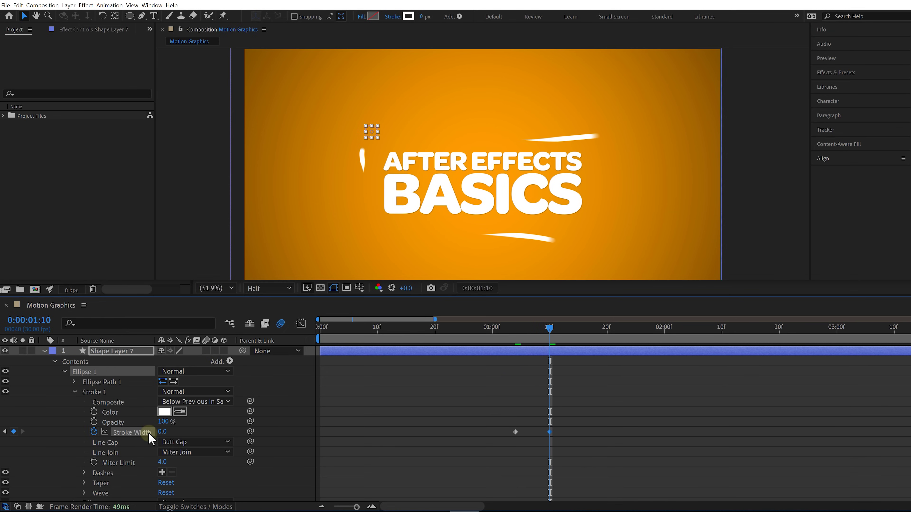
Step: Keyframe the ring's Ellipse transform Scale from 0% to 100%
scroll(151, 436, down, 3)
click(74, 452)
scroll(74, 452, down, 1)
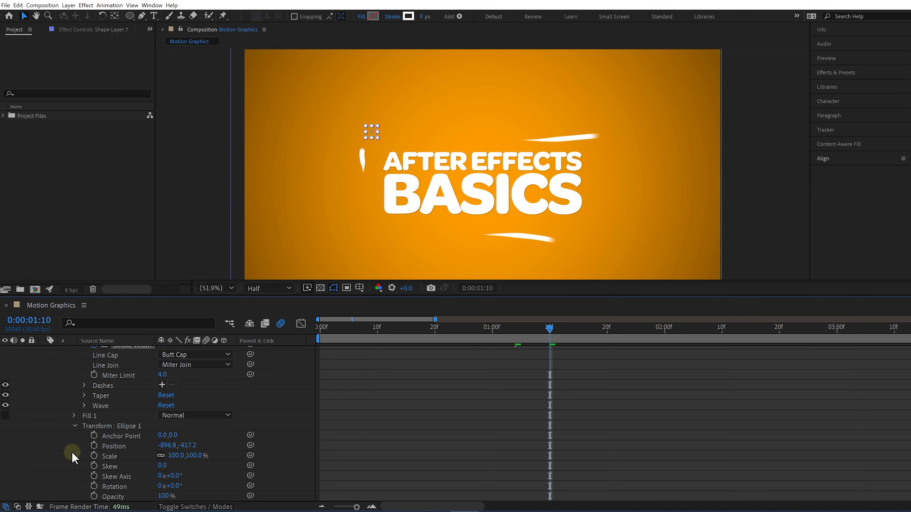
click(94, 456)
click(522, 328)
drag(522, 328, 515, 329)
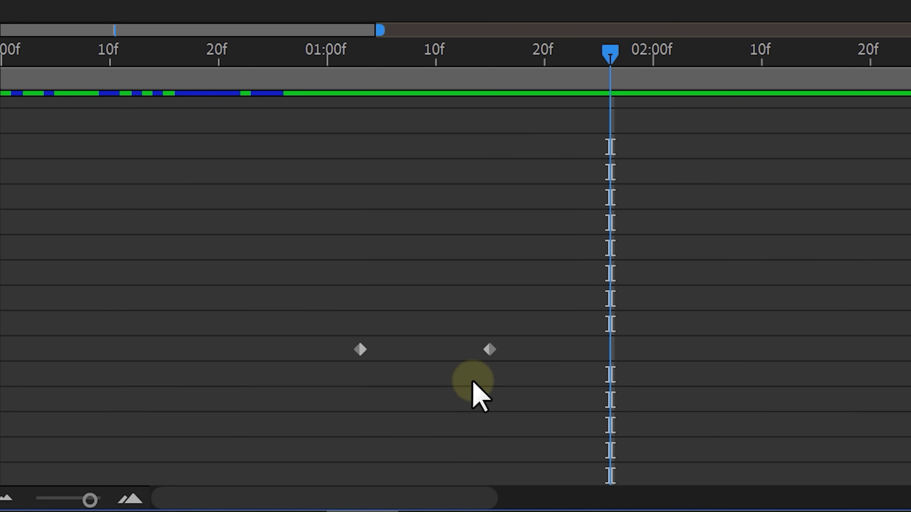
right_click(514, 447)
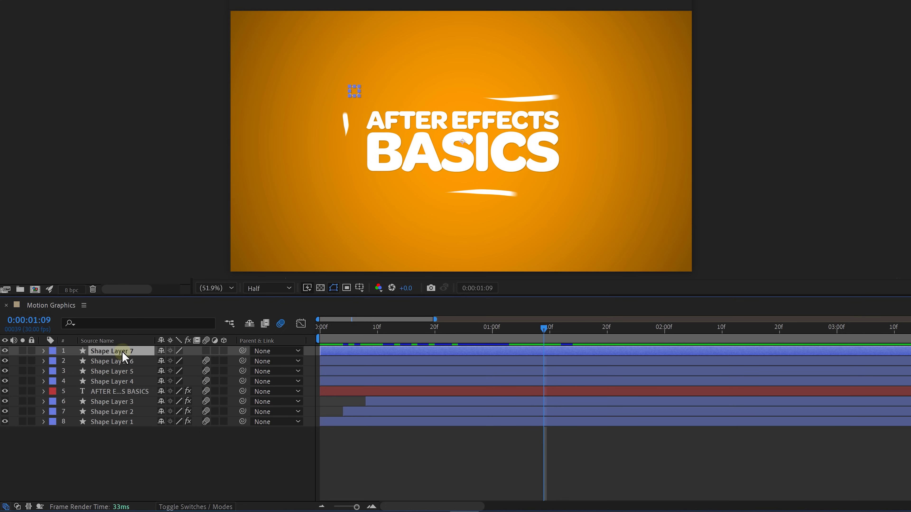
Step: Make two copies of the ring and place the first at the title's upper right
key(ctrl+d)
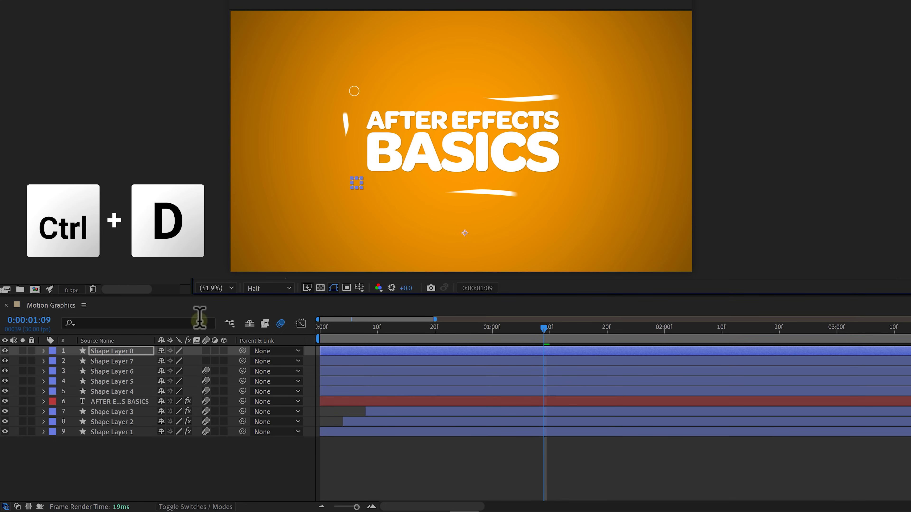
key(ctrl+d)
drag(356, 183, 485, 141)
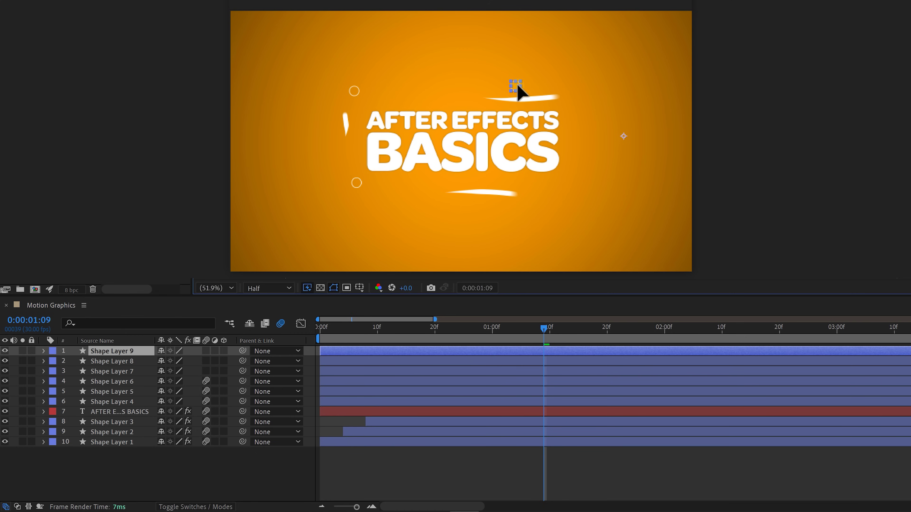
click(359, 184)
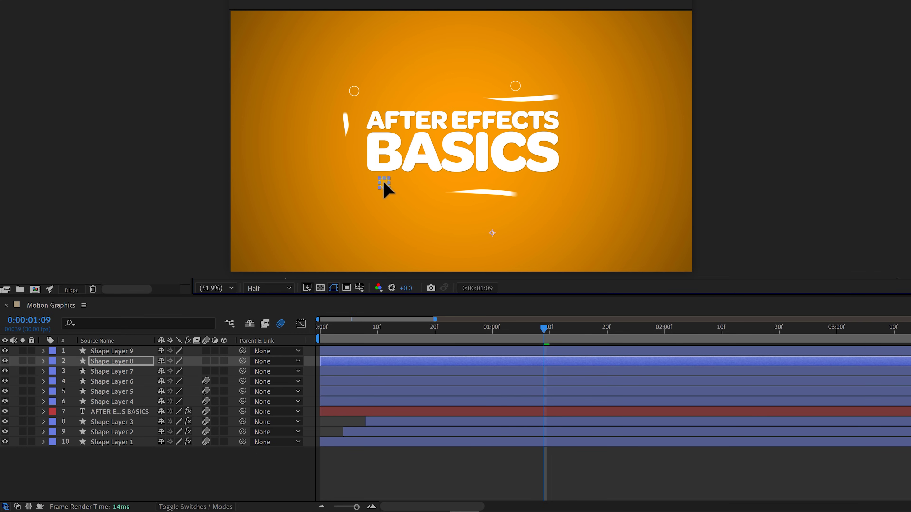